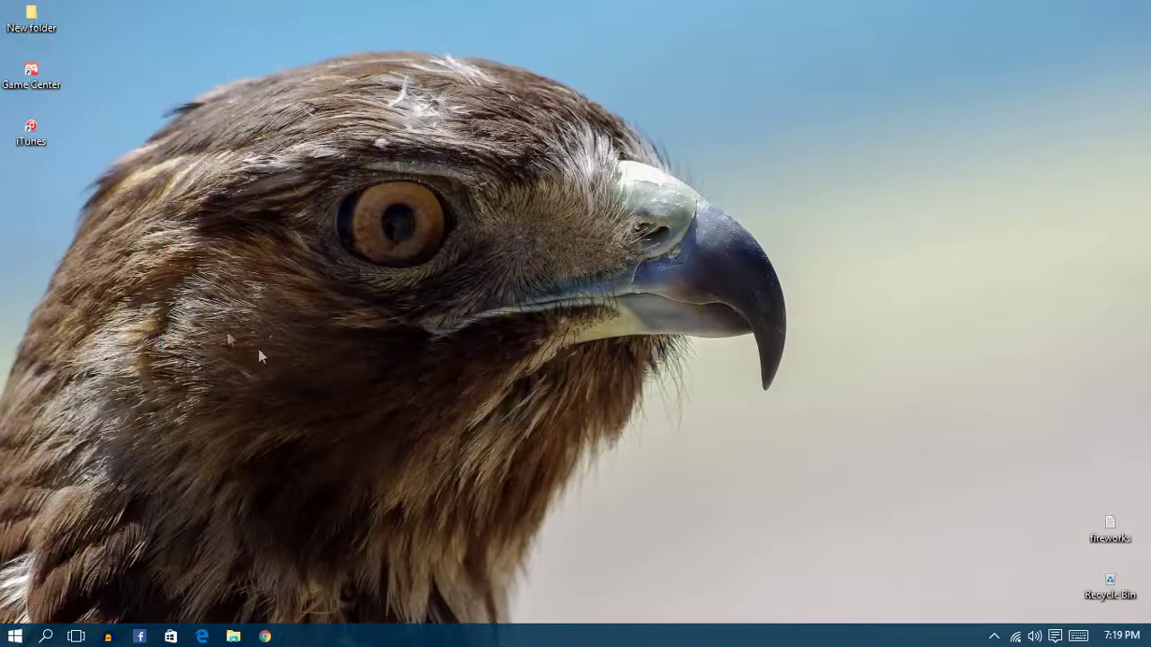
Step: Restore the Chrome window showing the Layout page for TheLifeHax
{"action": "left_click", "coordinate": [265, 636]}
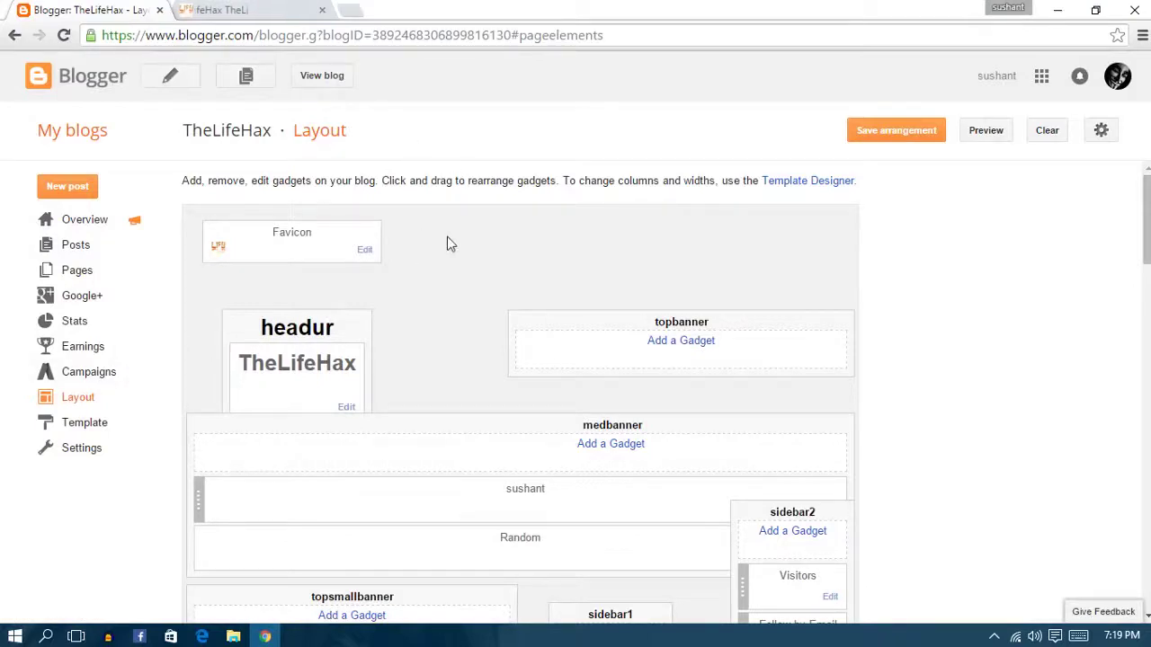
Step: Scroll down to the bottomsmallbanner section and open its Add a Gadget window
{"action": "scroll", "coordinate": [444, 236], "scroll_direction": "down", "scroll_amount": 3}
{"action": "scroll", "coordinate": [386, 270], "scroll_direction": "up", "scroll_amount": 3}
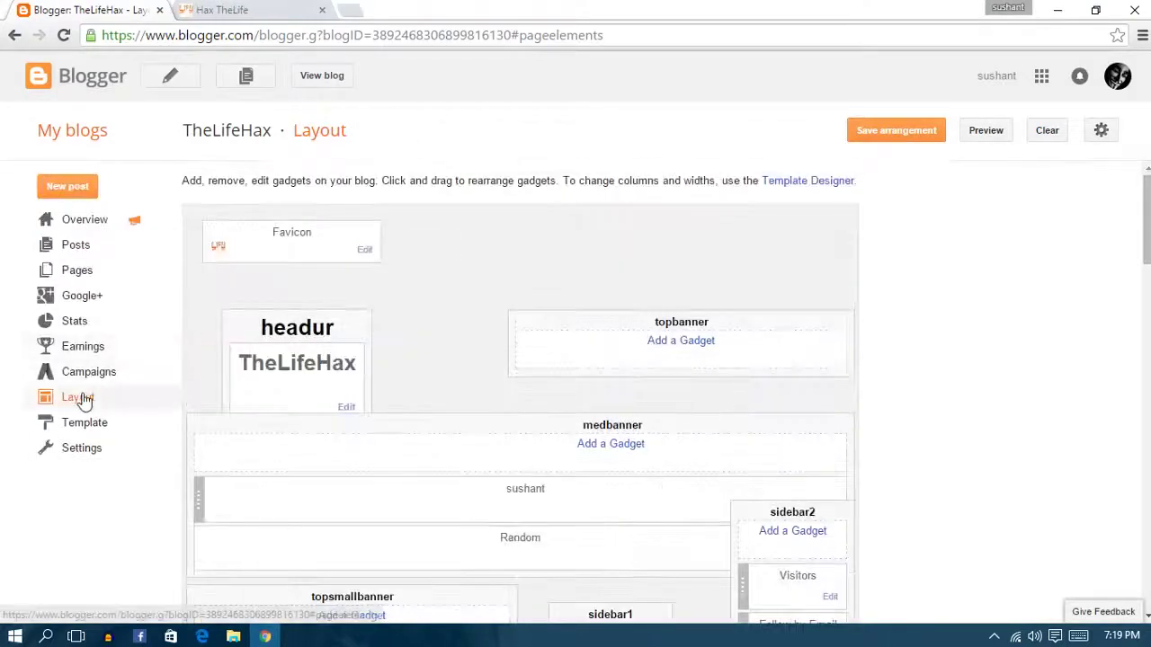
{"action": "scroll", "coordinate": [522, 322], "scroll_direction": "down", "scroll_amount": 6}
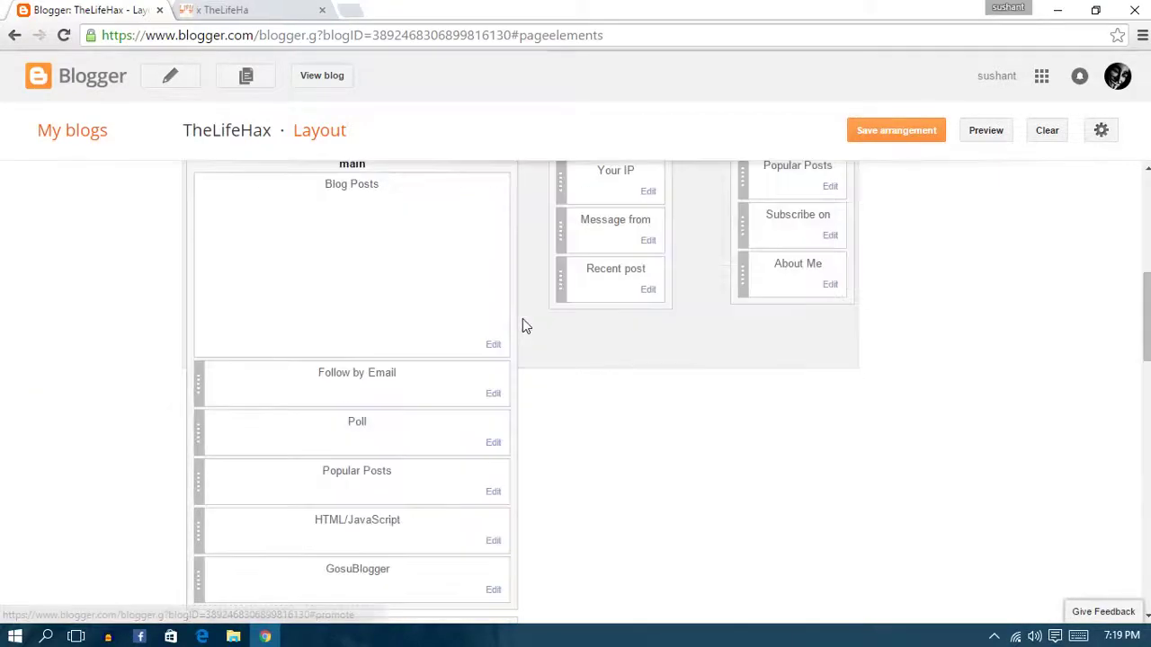
{"action": "scroll", "coordinate": [523, 320], "scroll_direction": "down", "scroll_amount": 3}
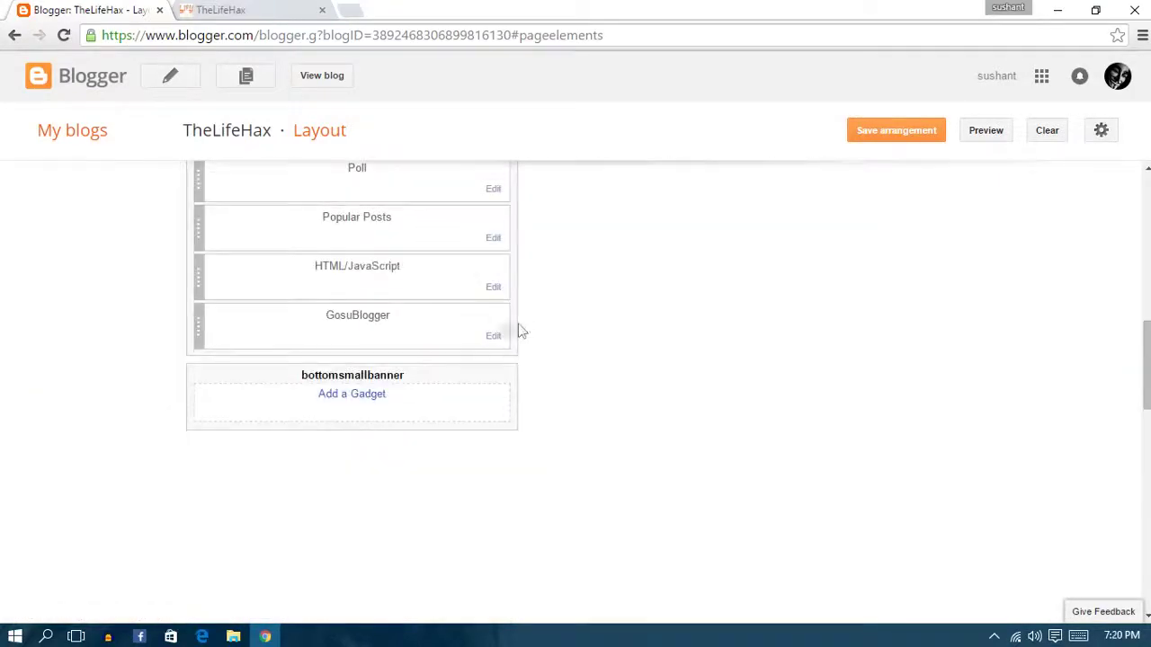
{"action": "left_click", "coordinate": [368, 396]}
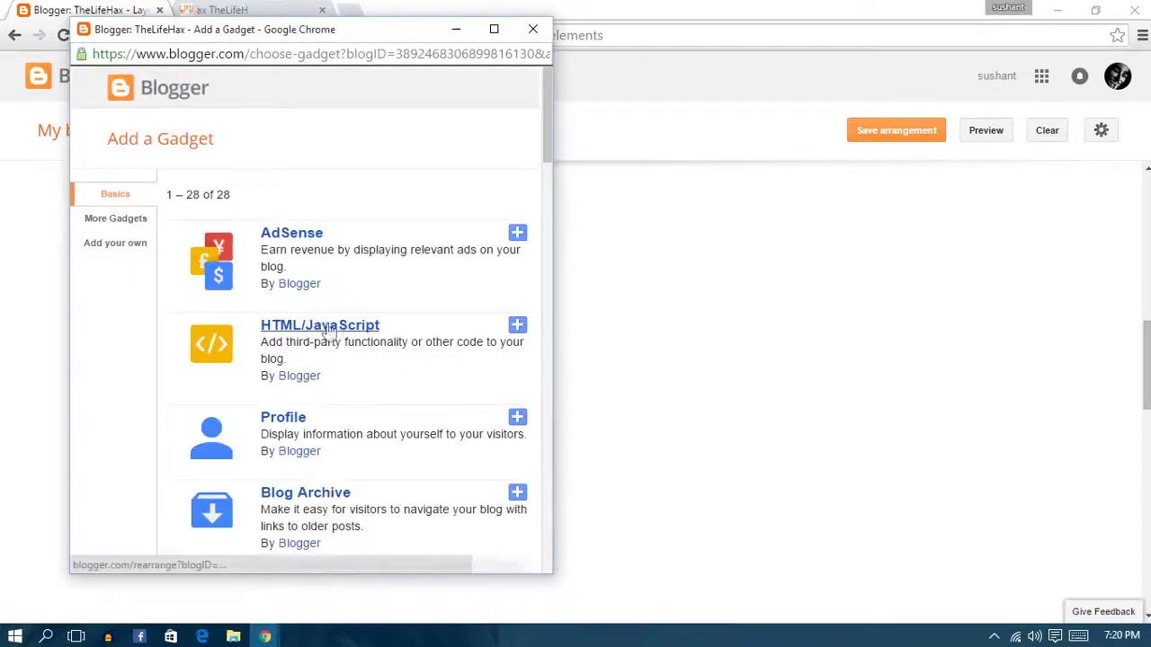
Step: Choose the HTML/JavaScript gadget and put the caret in its empty Content box
{"action": "left_click", "coordinate": [518, 326]}
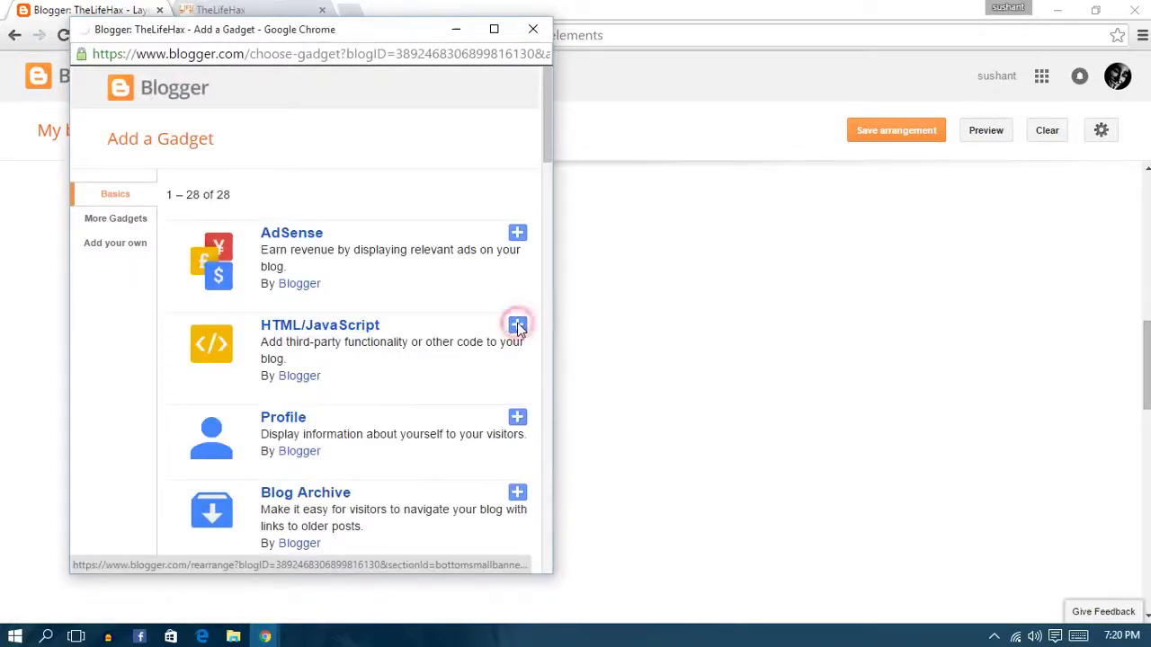
{"action": "left_click", "coordinate": [221, 323]}
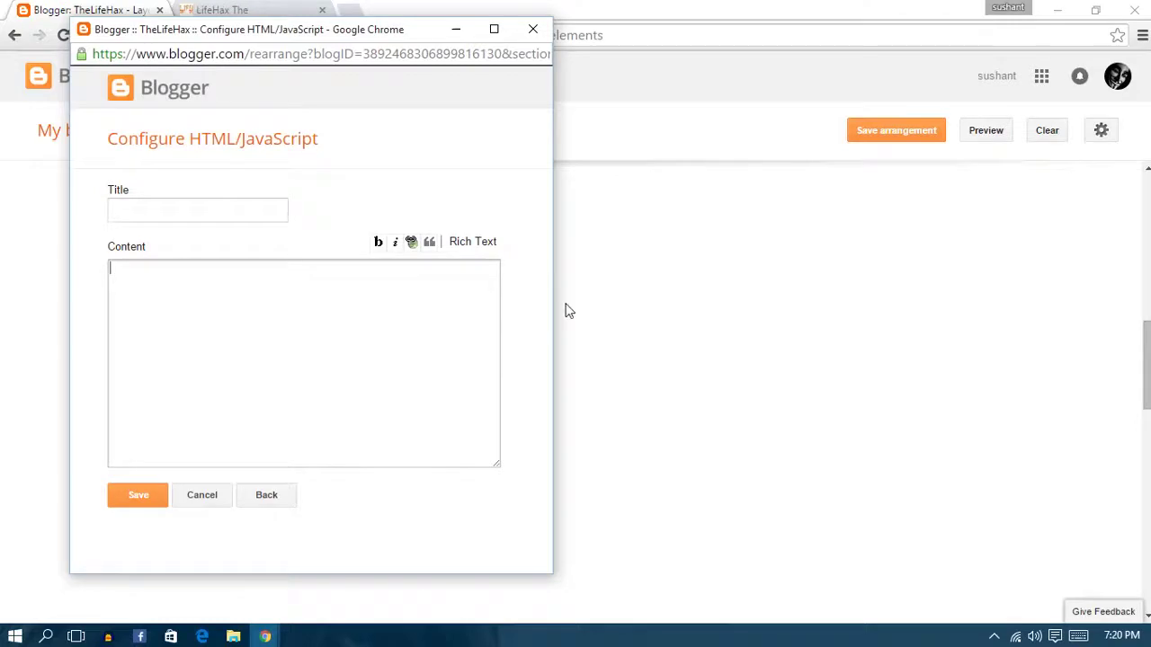
{"action": "left_click", "coordinate": [616, 262]}
Step: View the live TheLifeHax blog, then return to the Blogger Layout tab
{"action": "left_click", "coordinate": [326, 77]}
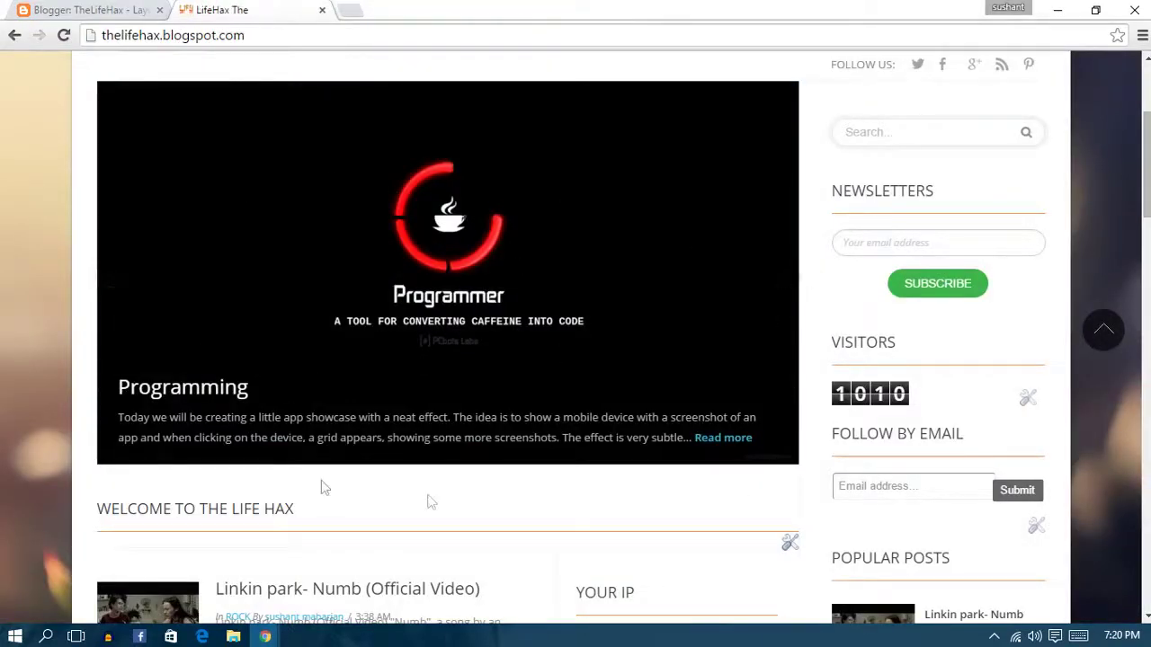
{"action": "scroll", "coordinate": [257, 258], "scroll_direction": "up", "scroll_amount": 3}
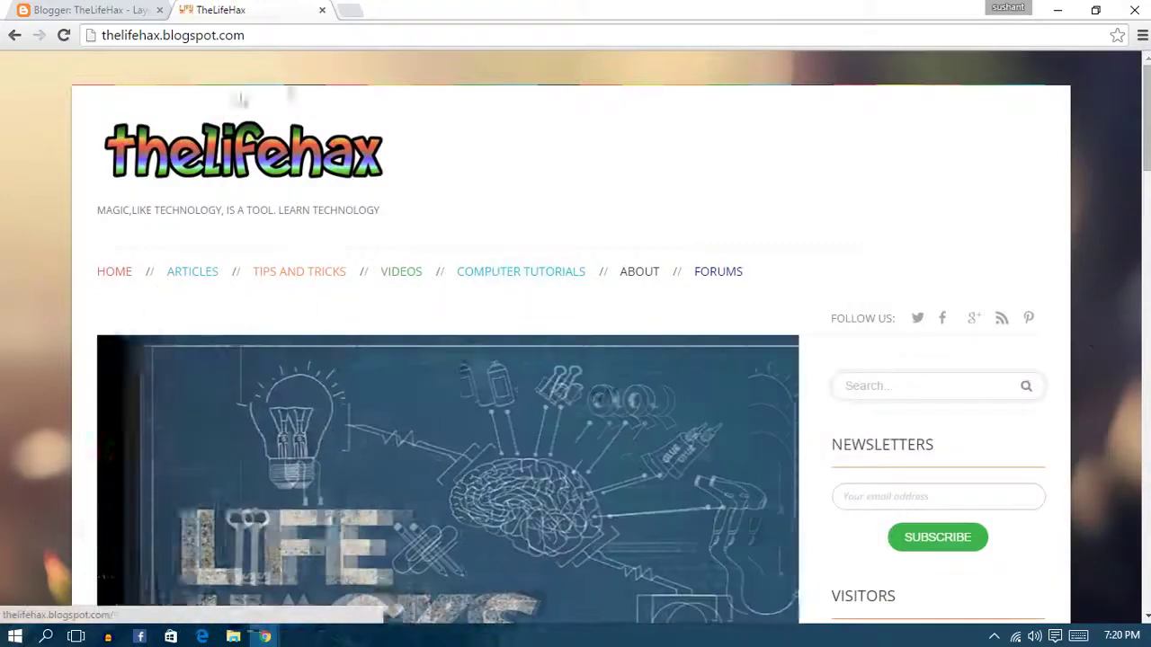
{"action": "scroll", "coordinate": [260, 364], "scroll_direction": "down", "scroll_amount": 3}
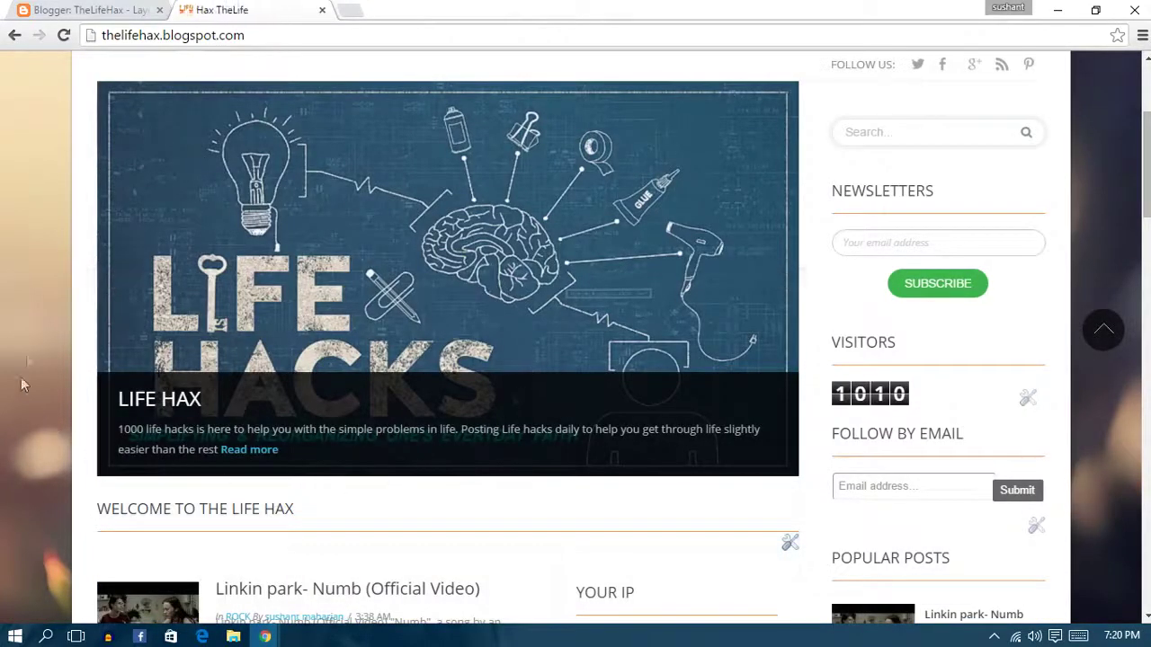
{"action": "left_click", "coordinate": [97, 9]}
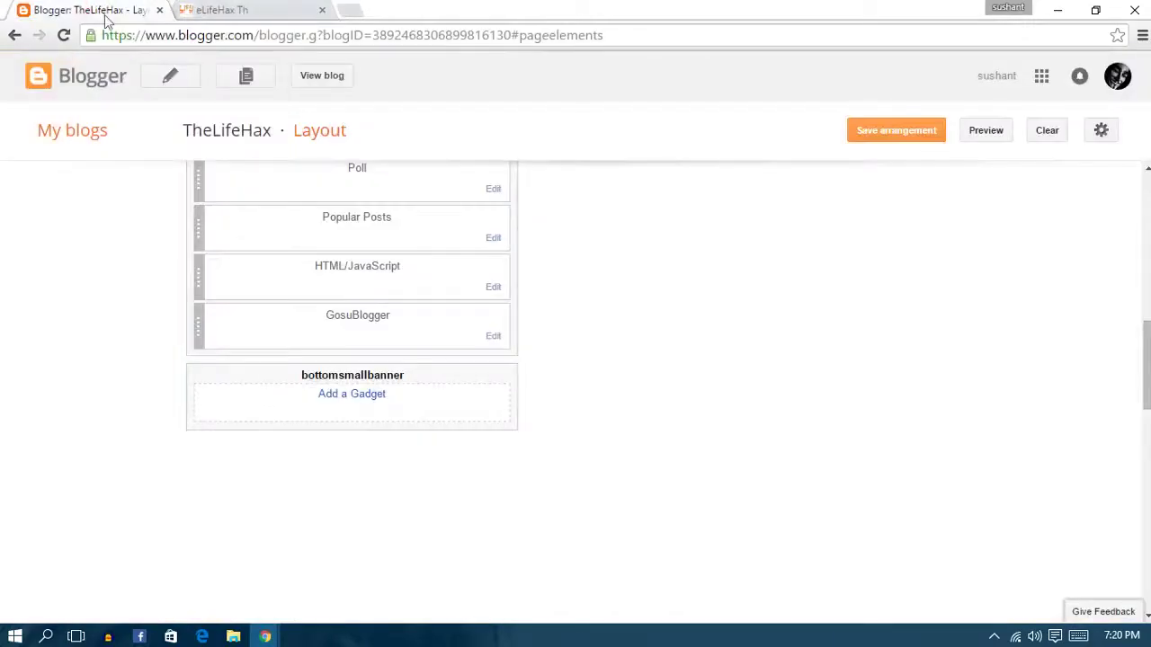
Step: Restore Chrome to a smaller window and drag the fireworks text file beside it
{"action": "left_click_drag", "start_coordinate": [804, 10], "coordinate": [457, 34]}
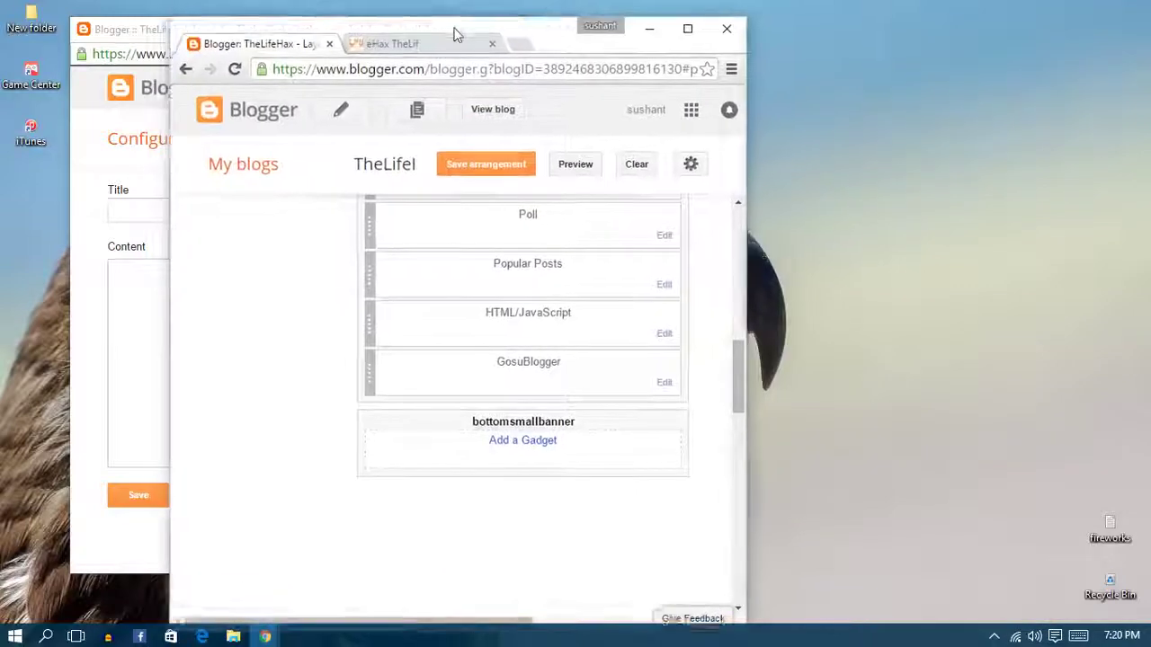
{"action": "left_click_drag", "start_coordinate": [1105, 540], "coordinate": [872, 258]}
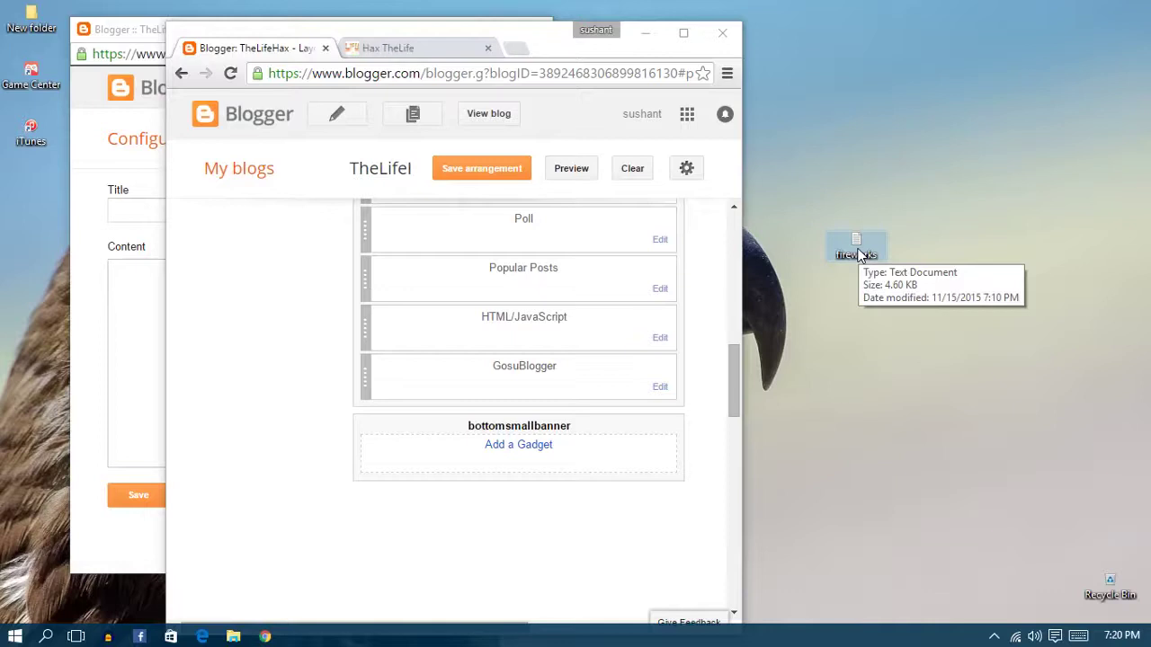
Step: Open the fireworks file in Notepad, copy its entire script, and refocus the gadget's Content box
{"action": "double_click", "coordinate": [857, 248]}
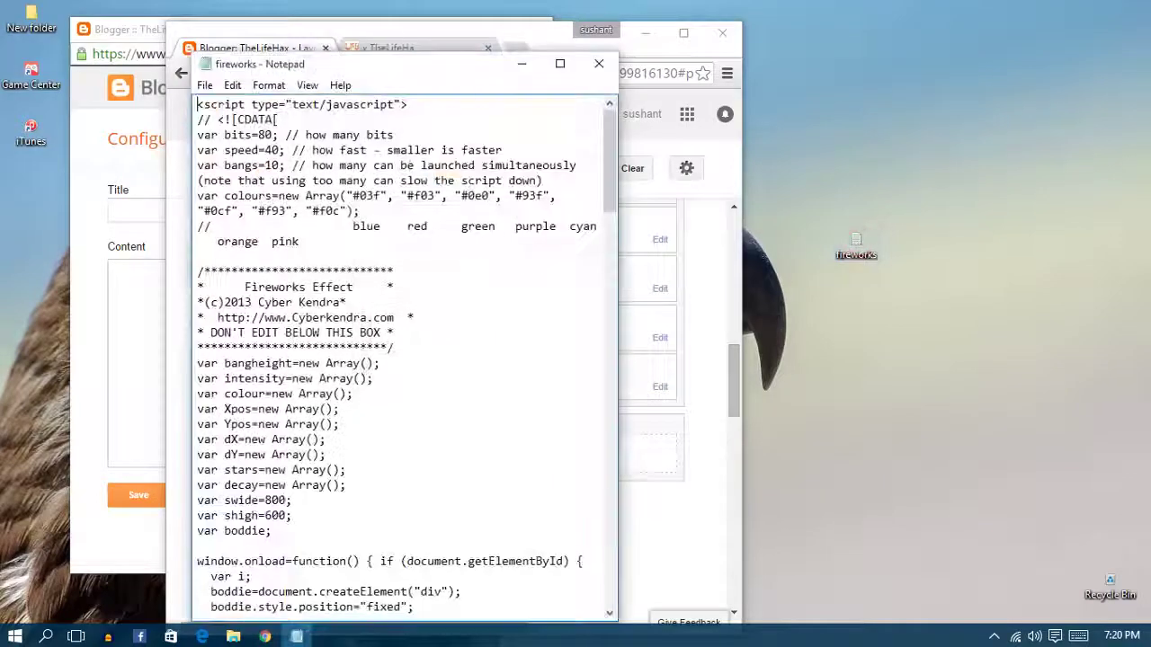
{"action": "left_click_drag", "start_coordinate": [377, 64], "coordinate": [940, 24]}
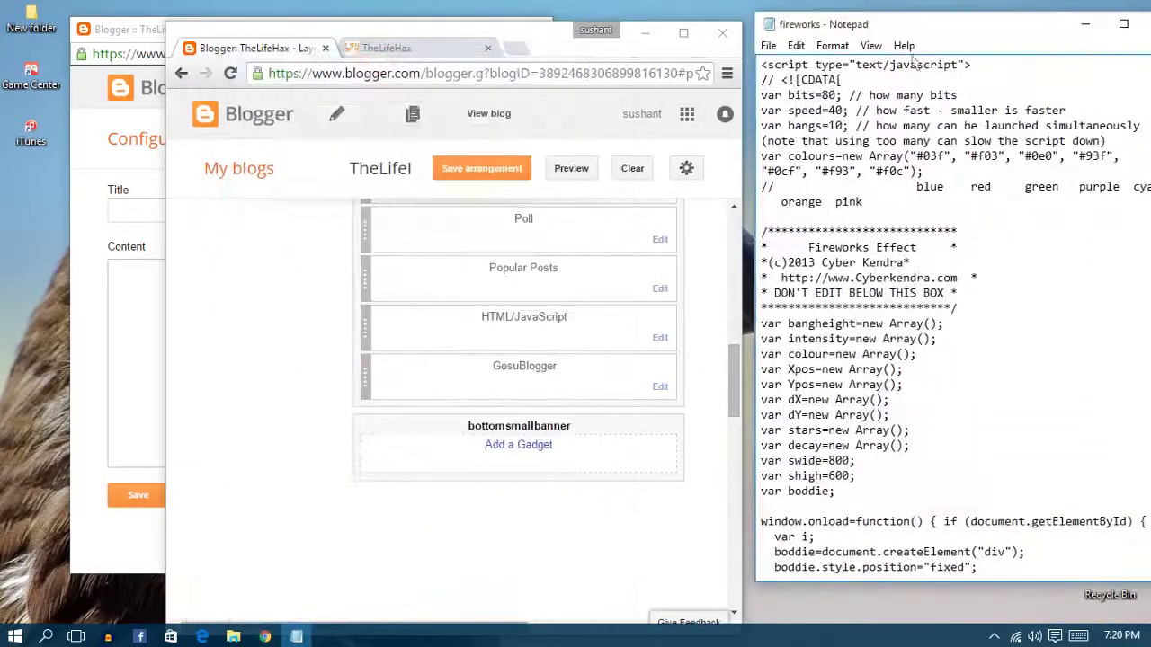
{"action": "key", "text": "ctrl+a"}
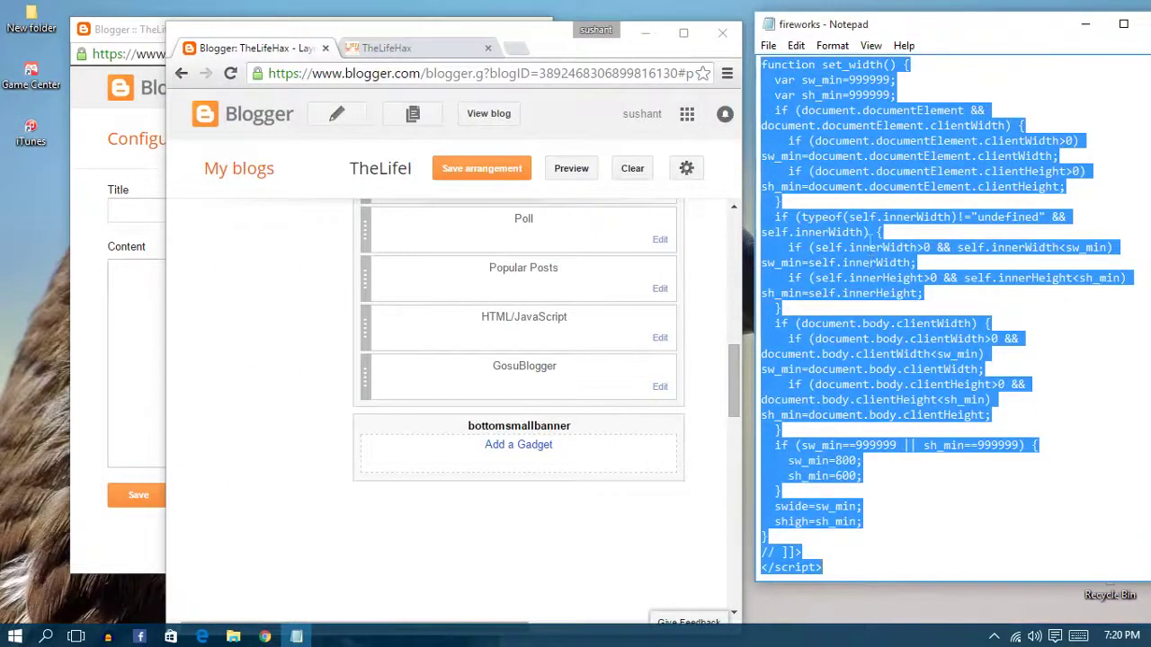
{"action": "right_click", "coordinate": [835, 123]}
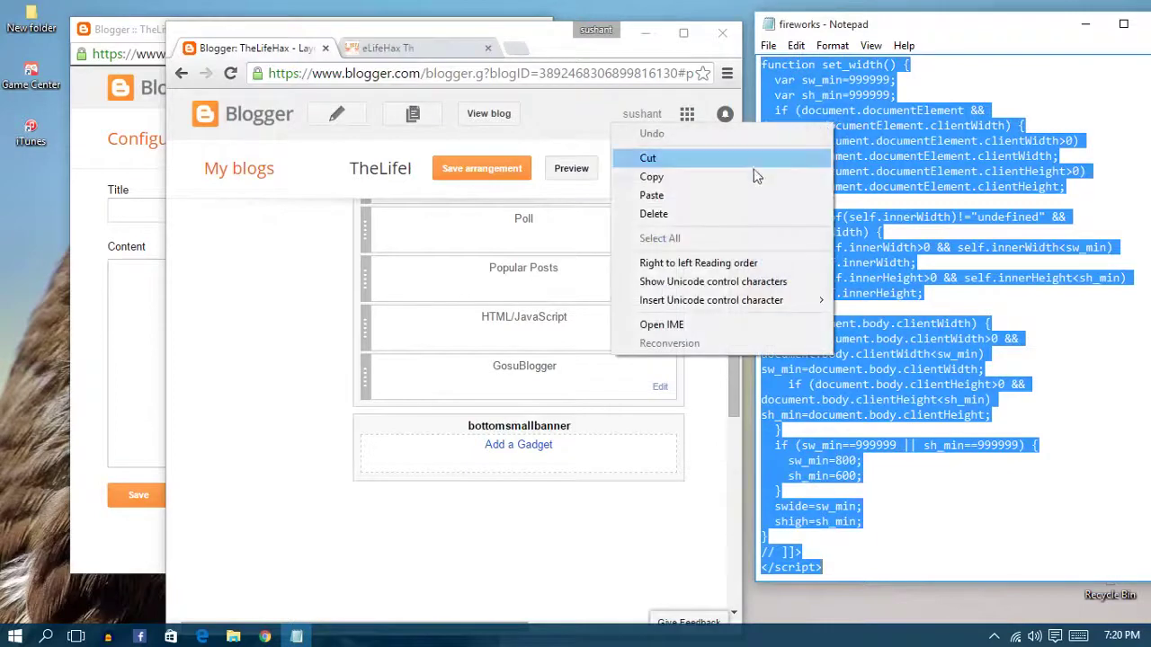
{"action": "left_click", "coordinate": [750, 176]}
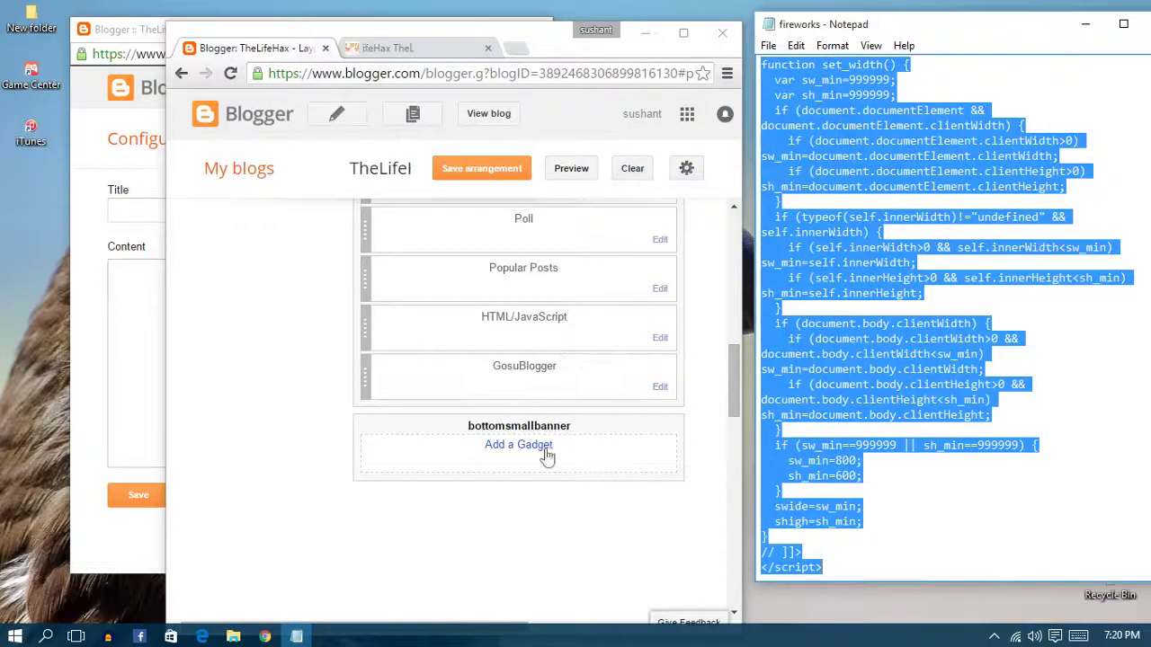
{"action": "left_click_drag", "start_coordinate": [117, 29], "coordinate": [468, 131]}
{"action": "left_click", "coordinate": [539, 369]}
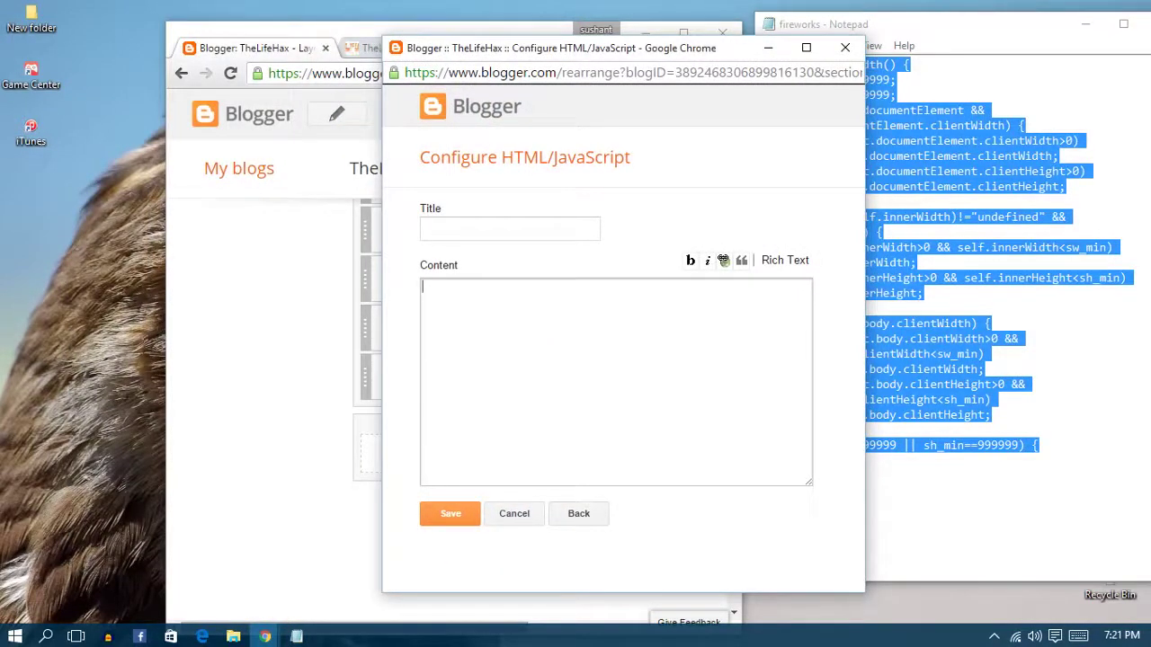
Step: Paste the fireworks script into the Content box and maximize the gadget form
{"action": "right_click", "coordinate": [547, 318]}
{"action": "left_click", "coordinate": [648, 429]}
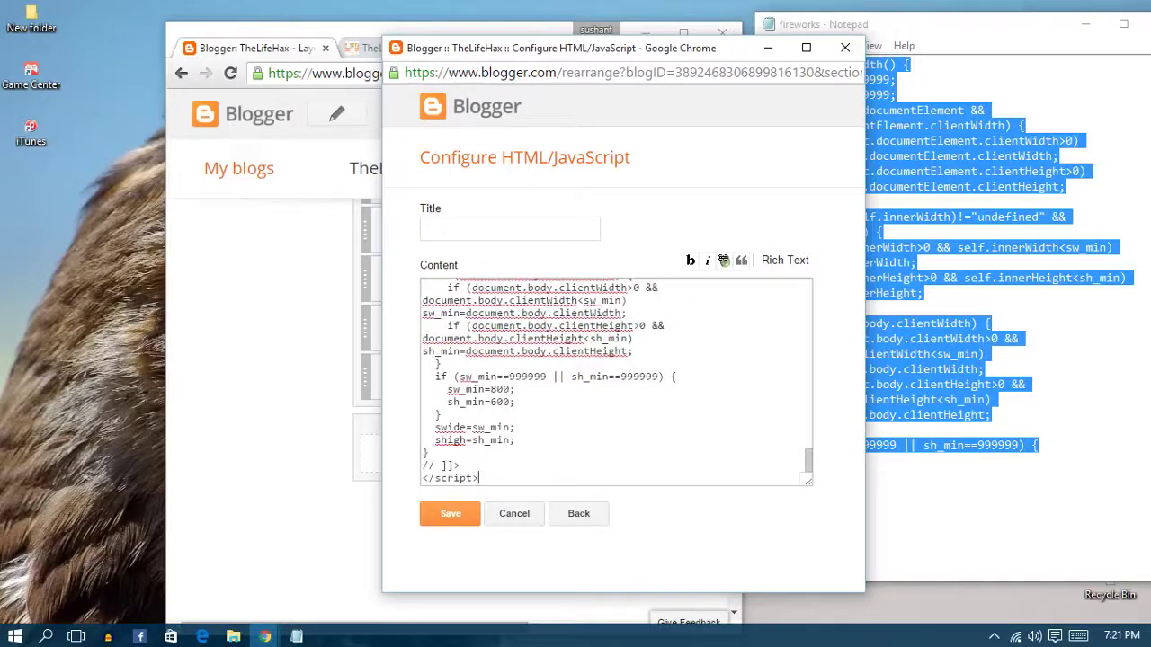
{"action": "left_click", "coordinate": [807, 47]}
{"action": "left_click", "coordinate": [284, 401]}
{"action": "key", "text": "ctrl+a"}
{"action": "scroll", "coordinate": [233, 340], "scroll_direction": "up", "scroll_amount": 15}
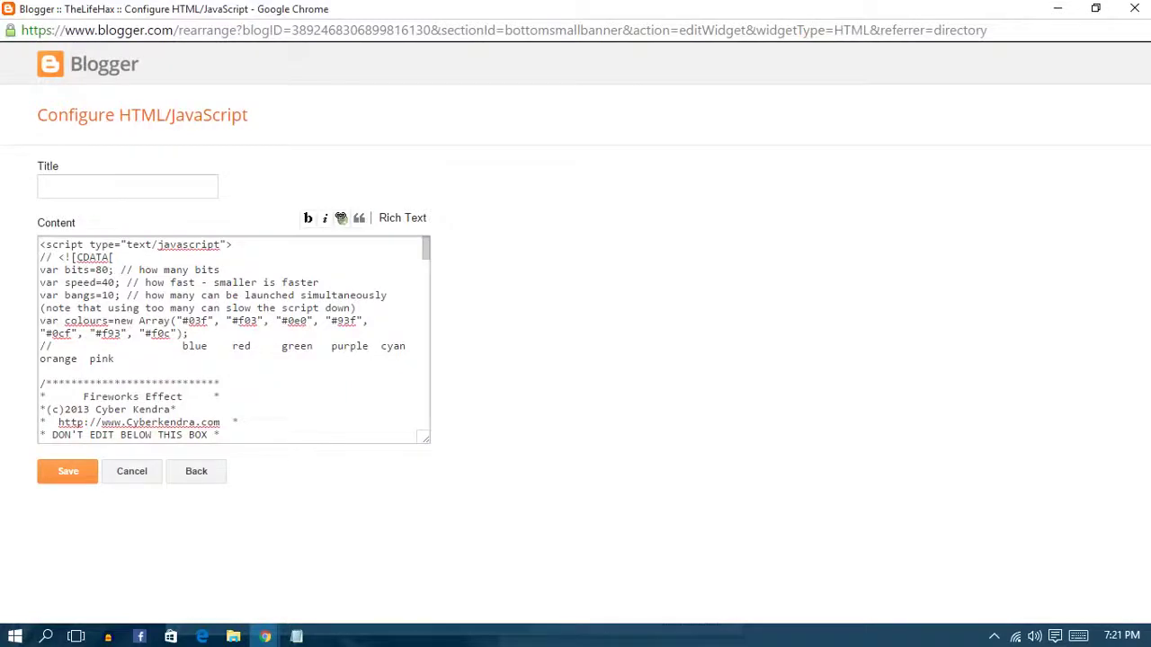
{"action": "left_click_drag", "start_coordinate": [120, 295], "coordinate": [40, 269]}
Step: Review the bits, speed and bangs setting lines at the top of the pasted script
{"action": "scroll", "coordinate": [234, 340], "scroll_direction": "down", "scroll_amount": 4}
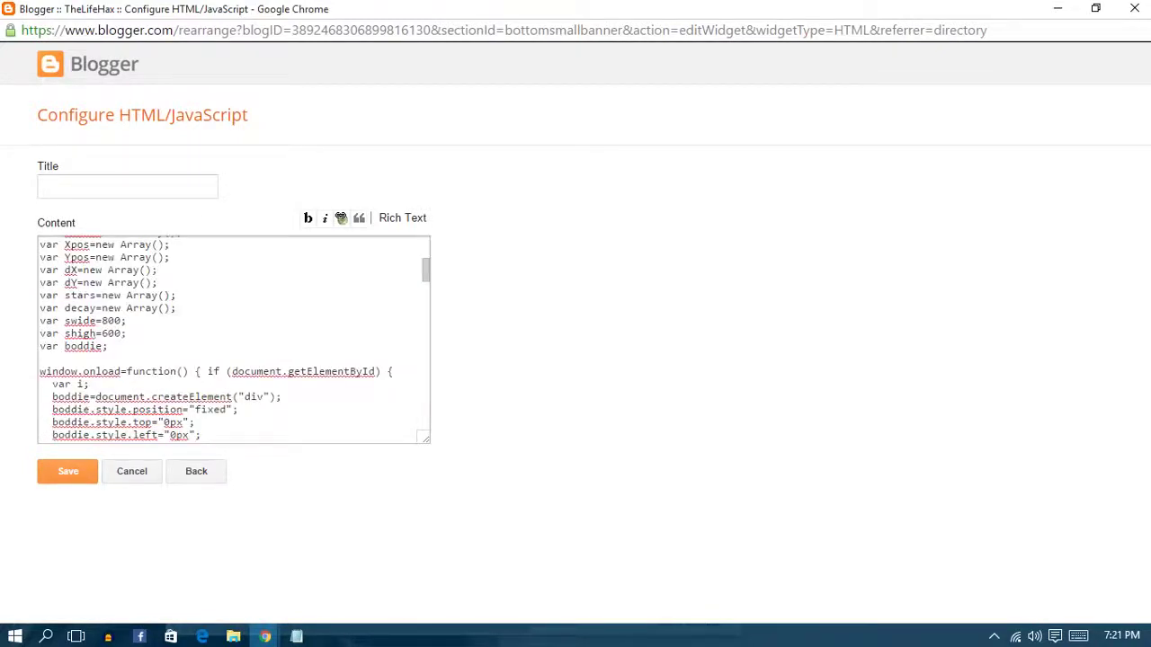
{"action": "scroll", "coordinate": [234, 340], "scroll_direction": "up", "scroll_amount": 4}
{"action": "left_click", "coordinate": [110, 274]}
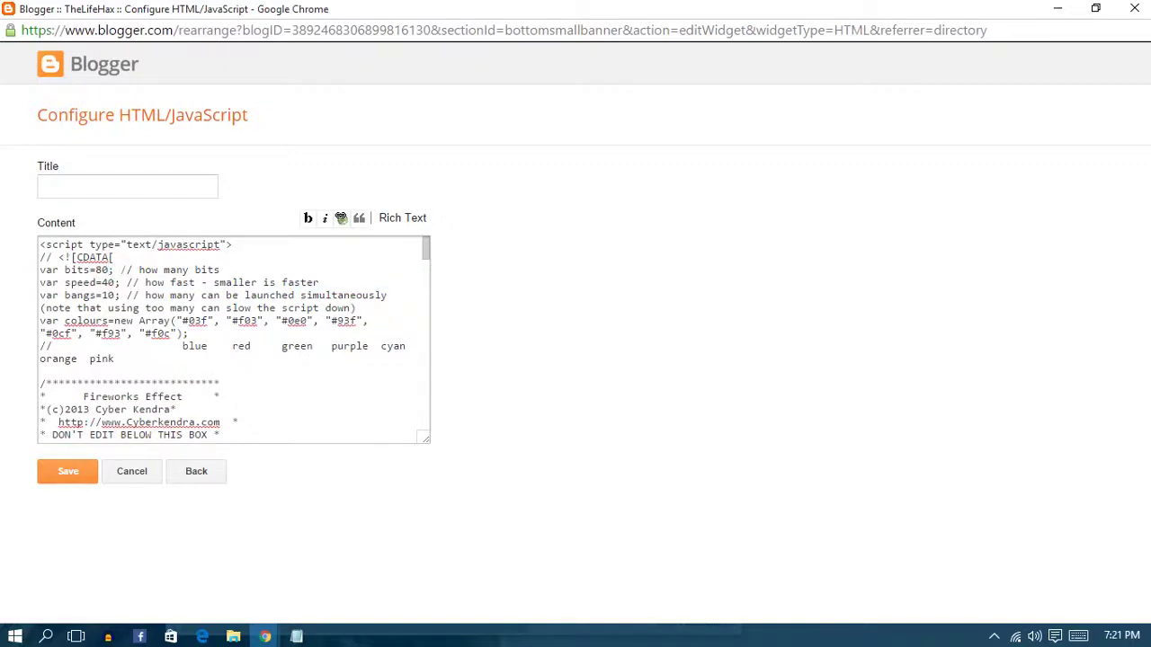
{"action": "left_click", "coordinate": [114, 295]}
{"action": "left_click_drag", "start_coordinate": [115, 295], "coordinate": [40, 269]}
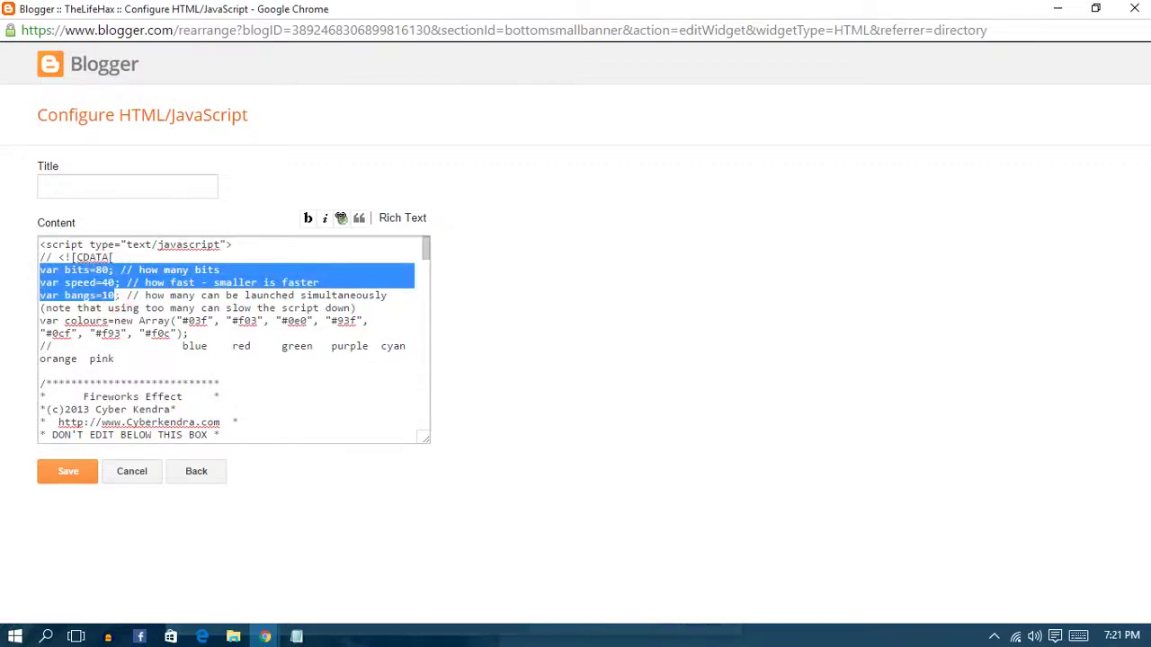
{"action": "left_click", "coordinate": [114, 295]}
{"action": "left_click_drag", "start_coordinate": [114, 295], "coordinate": [39, 275]}
{"action": "left_click", "coordinate": [65, 271]}
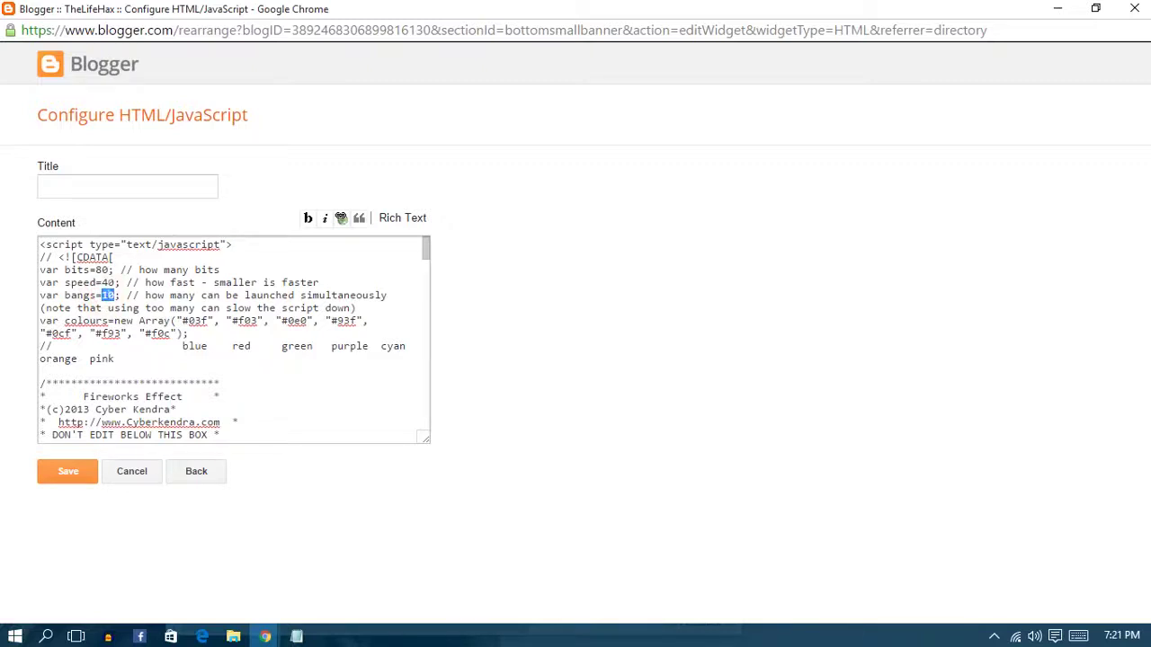
Step: Inspect the speed value 40 and the bits value 80 in the script
{"action": "double_click", "coordinate": [107, 282]}
{"action": "left_click_drag", "start_coordinate": [111, 281], "coordinate": [90, 284]}
{"action": "left_click", "coordinate": [106, 283]}
{"action": "left_click", "coordinate": [102, 307]}
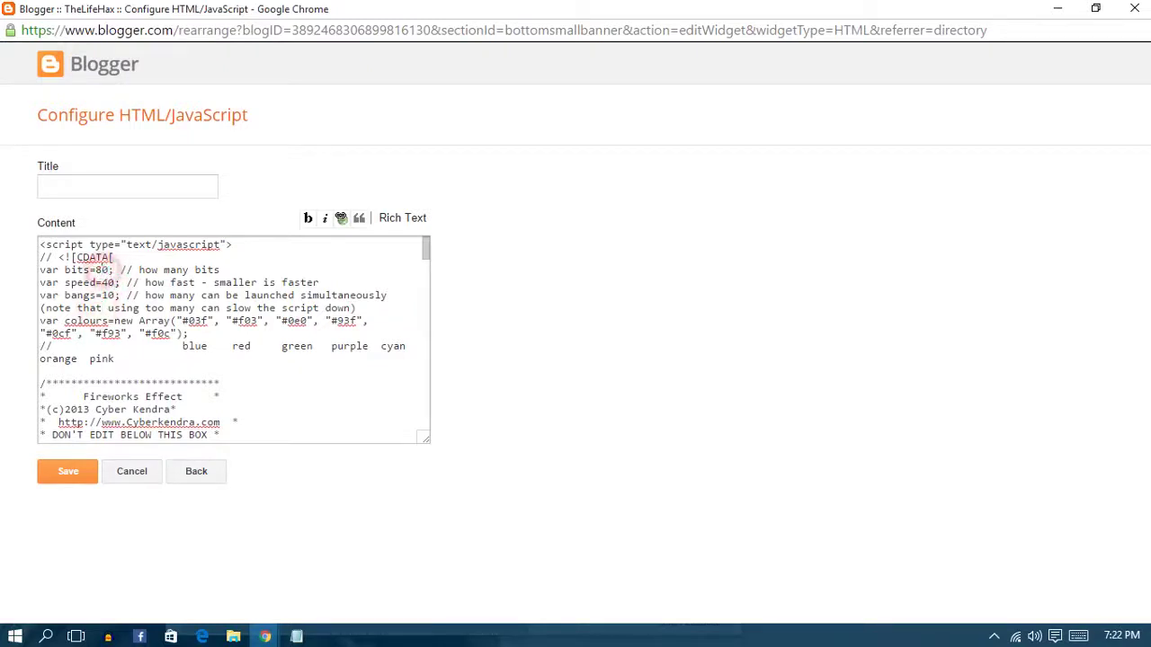
{"action": "left_click", "coordinate": [101, 270]}
{"action": "double_click", "coordinate": [100, 270]}
{"action": "left_click", "coordinate": [361, 377]}
Step: Leave the gadget Title empty and save the fireworks gadget
{"action": "left_click", "coordinate": [69, 185]}
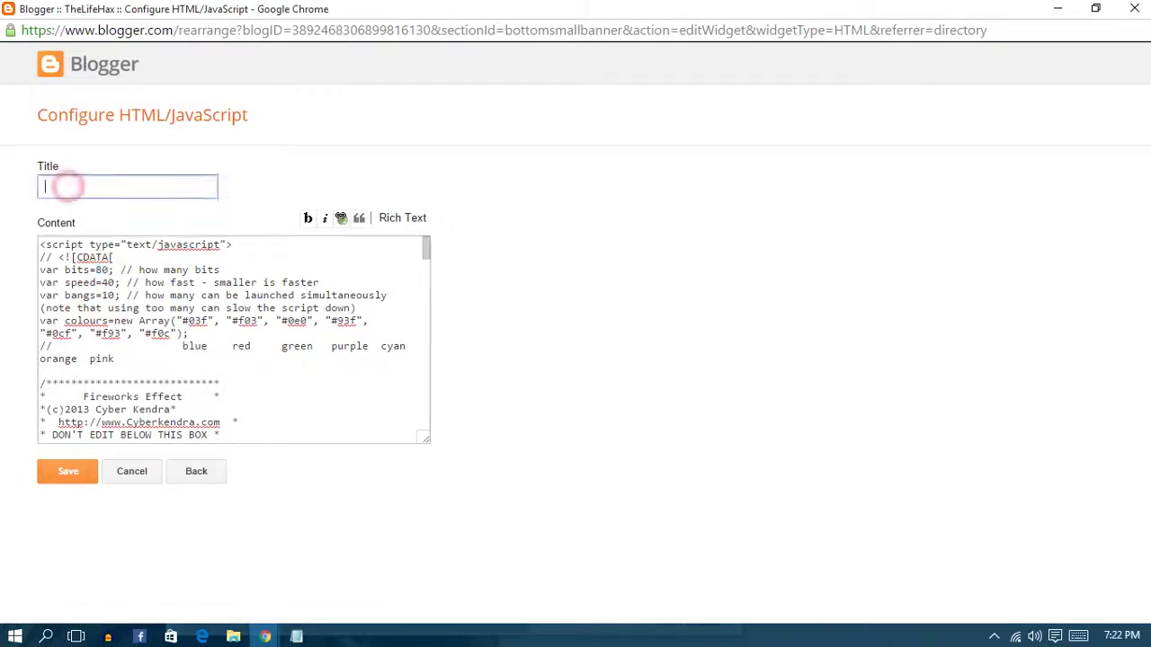
{"action": "left_click", "coordinate": [170, 188]}
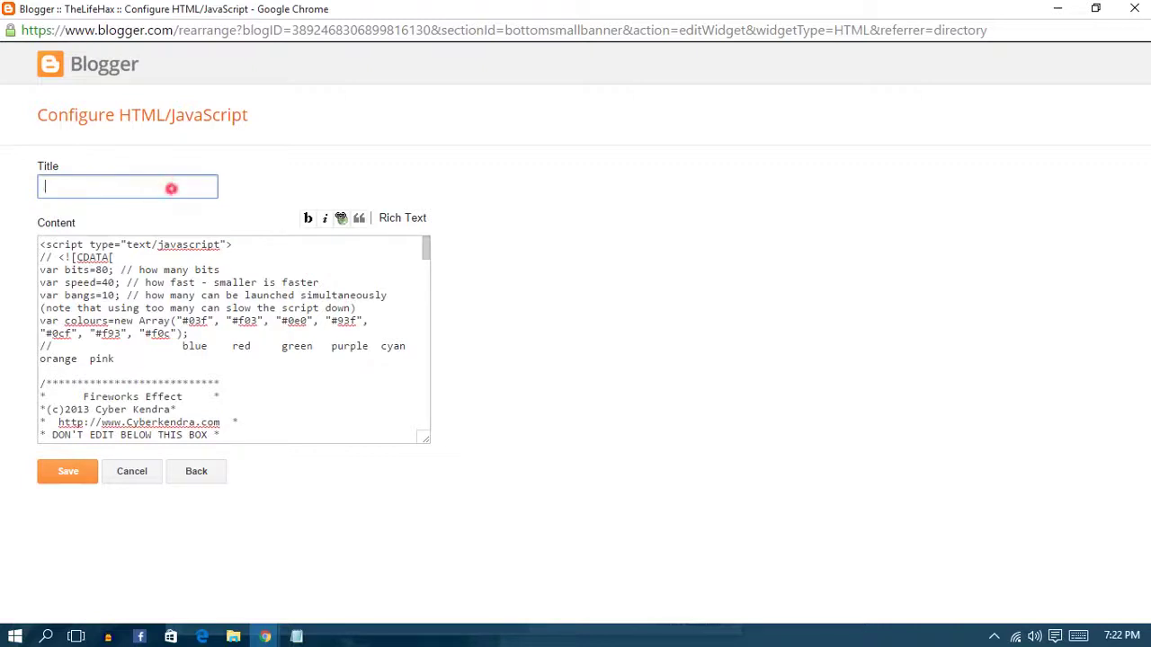
{"action": "left_click", "coordinate": [69, 477]}
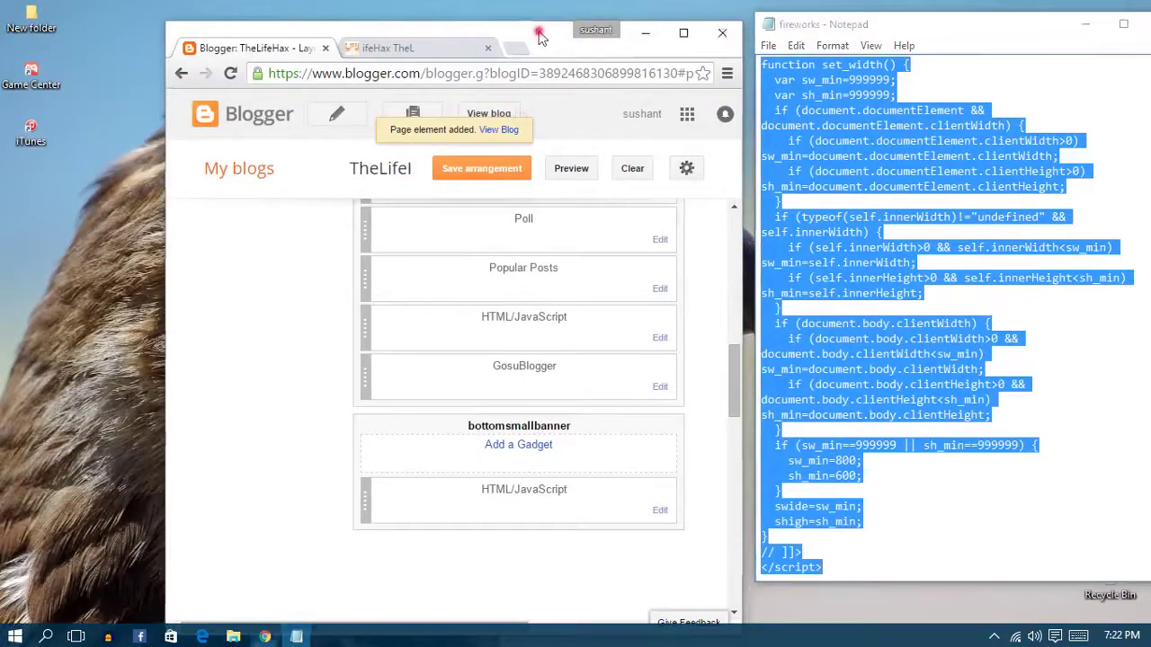
Step: Maximize Chrome, reload the thelifehax.blogspot.com tab, and scroll through to watch the fireworks
{"action": "double_click", "coordinate": [539, 27]}
{"action": "left_click", "coordinate": [254, 9]}
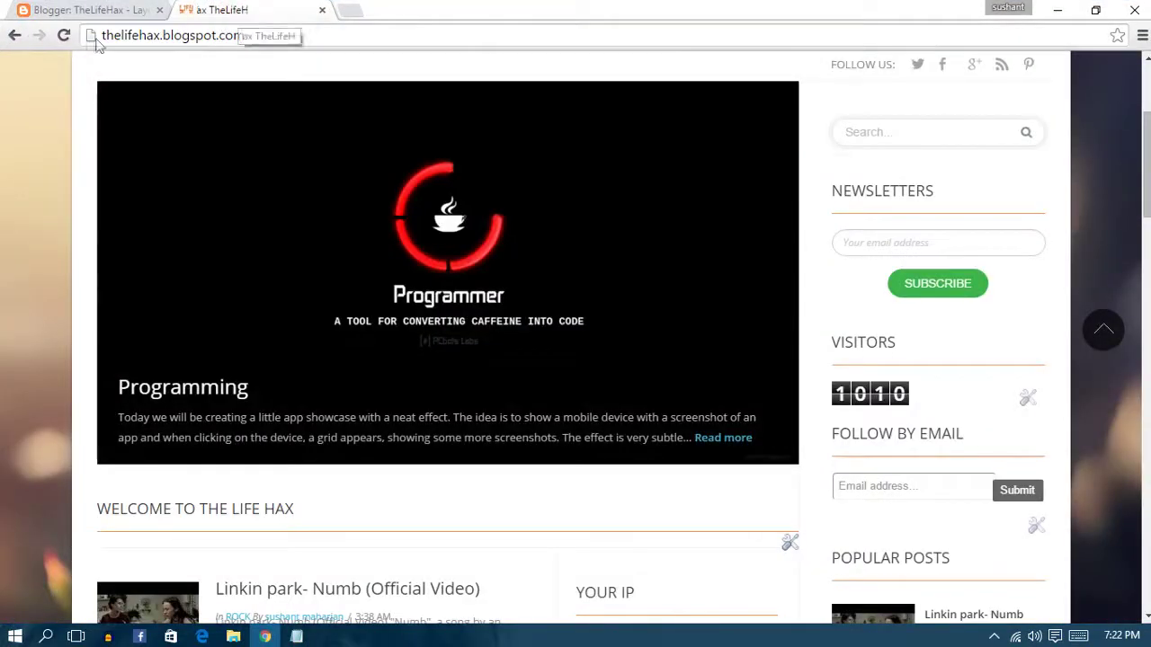
{"action": "left_click", "coordinate": [64, 36]}
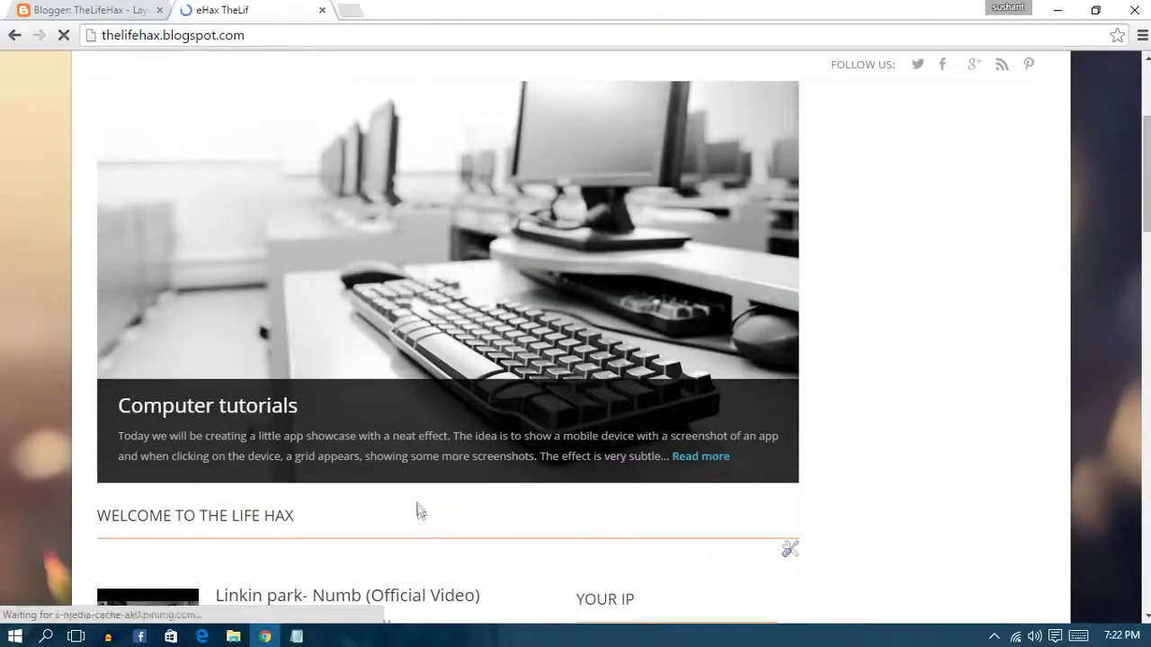
{"action": "scroll", "coordinate": [419, 509], "scroll_direction": "down", "scroll_amount": 8}
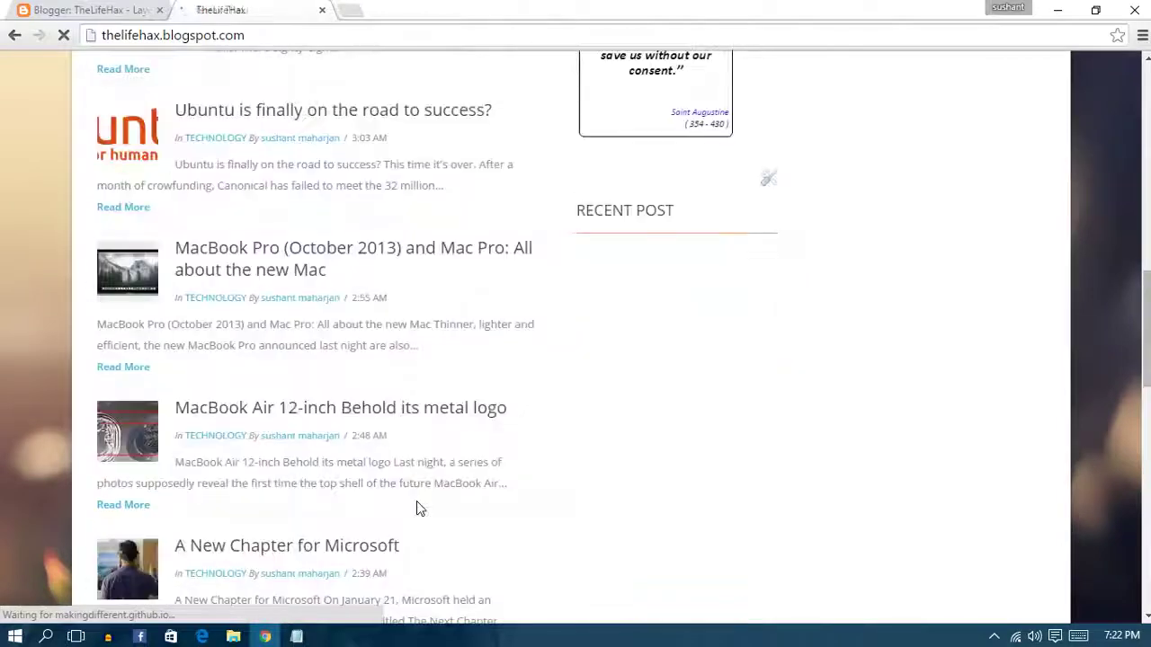
{"action": "scroll", "coordinate": [409, 452], "scroll_direction": "down", "scroll_amount": 3}
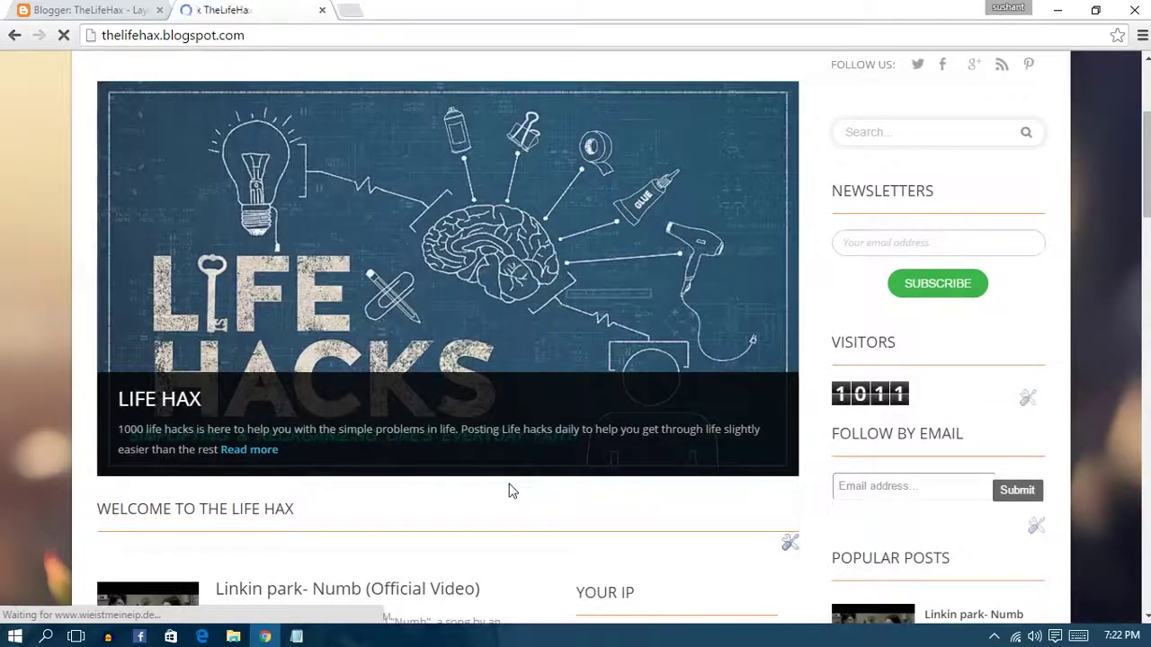
{"action": "scroll", "coordinate": [509, 490], "scroll_direction": "down", "scroll_amount": 6}
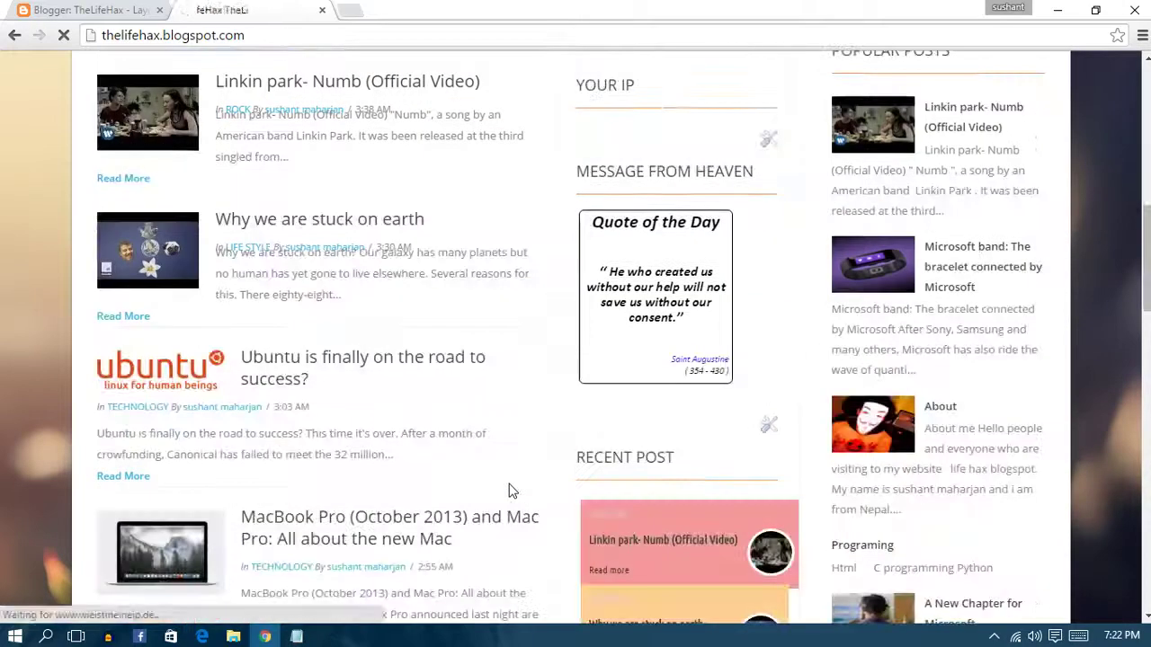
{"action": "scroll", "coordinate": [524, 423], "scroll_direction": "down", "scroll_amount": 6}
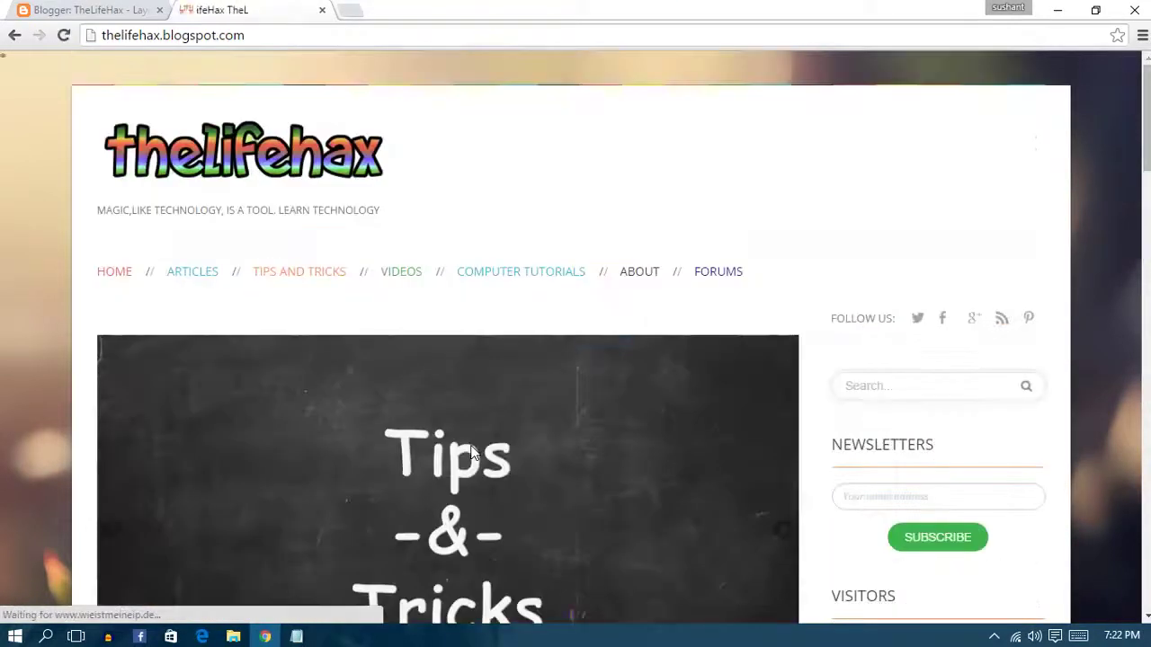
{"action": "scroll", "coordinate": [470, 449], "scroll_direction": "down", "scroll_amount": 3}
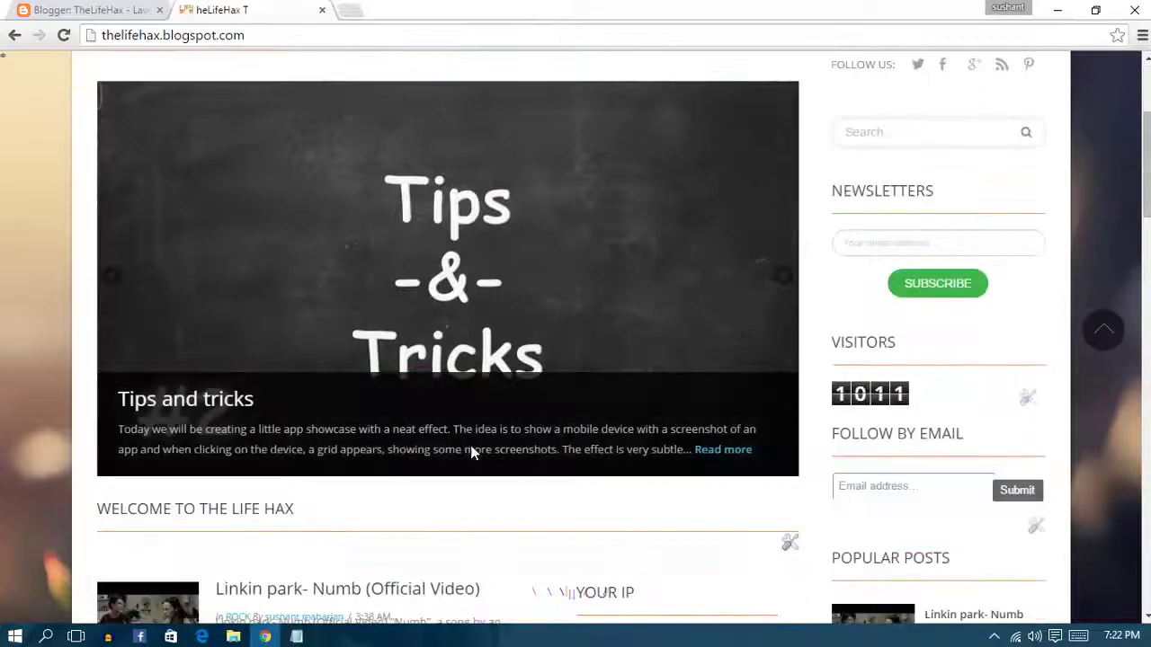
{"action": "scroll", "coordinate": [471, 450], "scroll_direction": "down", "scroll_amount": 6}
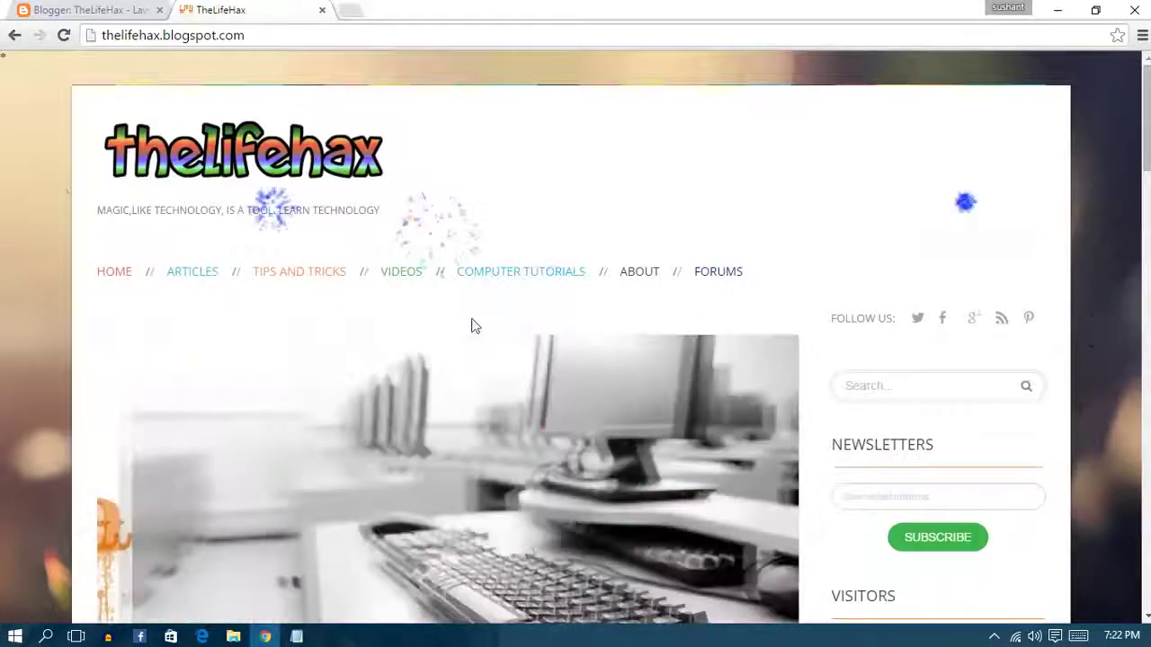
{"action": "scroll", "coordinate": [476, 305], "scroll_direction": "down", "scroll_amount": 3}
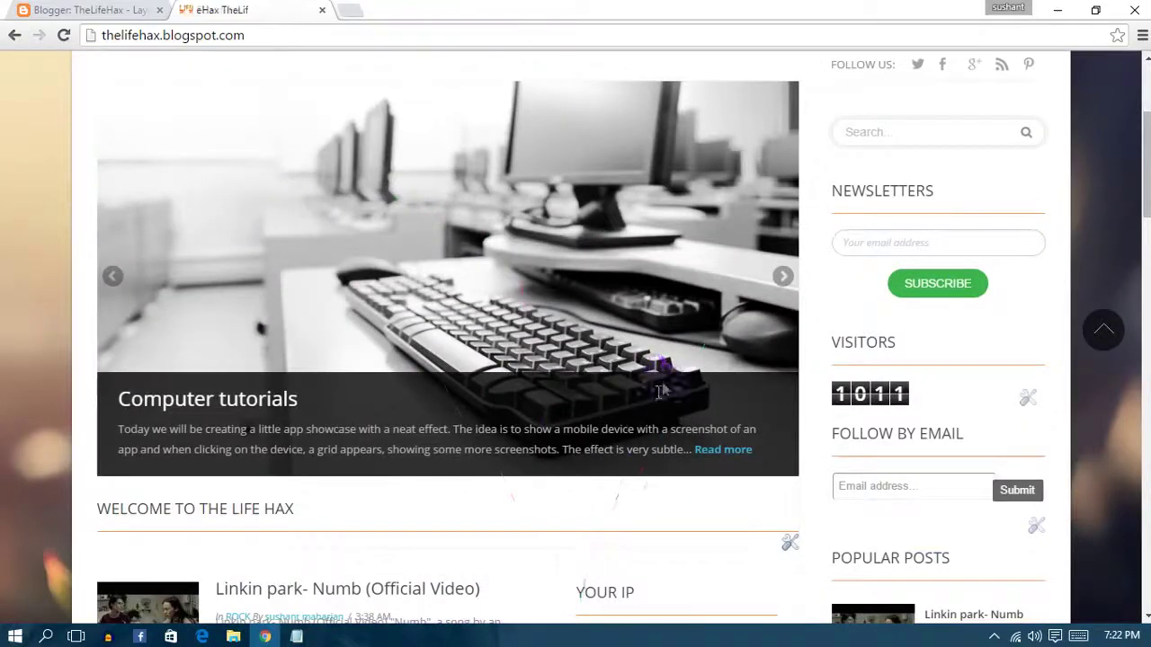
{"action": "scroll", "coordinate": [649, 399], "scroll_direction": "up", "scroll_amount": 3}
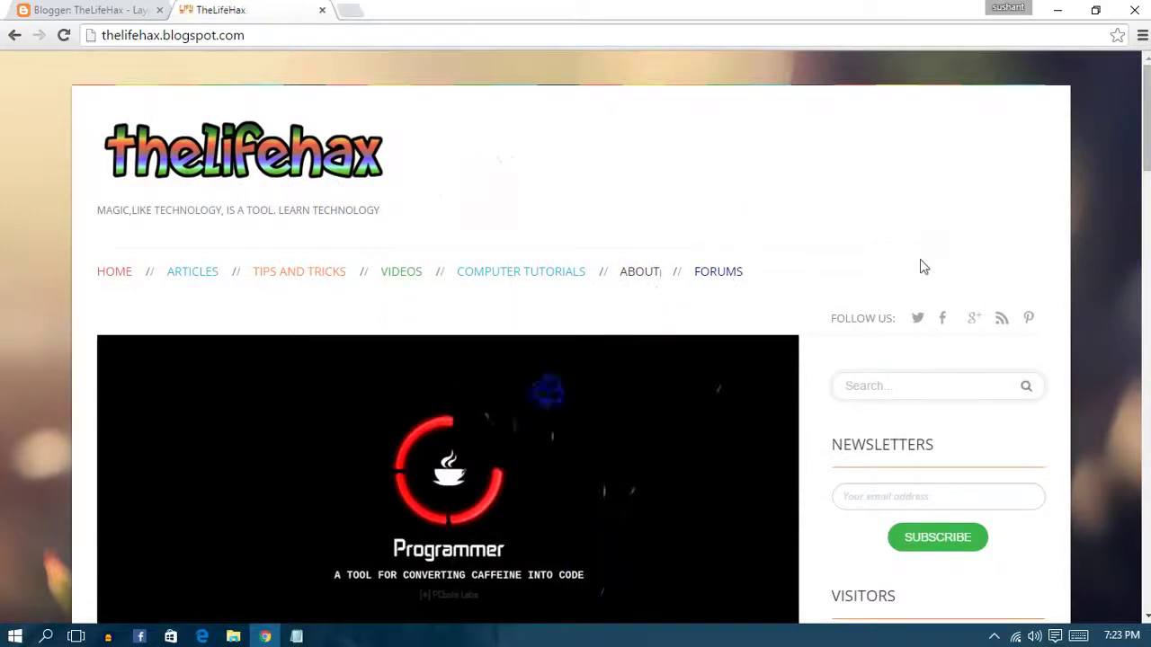
Step: On the Layout tab, Save arrangement with the bottomsmallbanner gadget, then return to the blog tab
{"action": "left_click", "coordinate": [70, 8]}
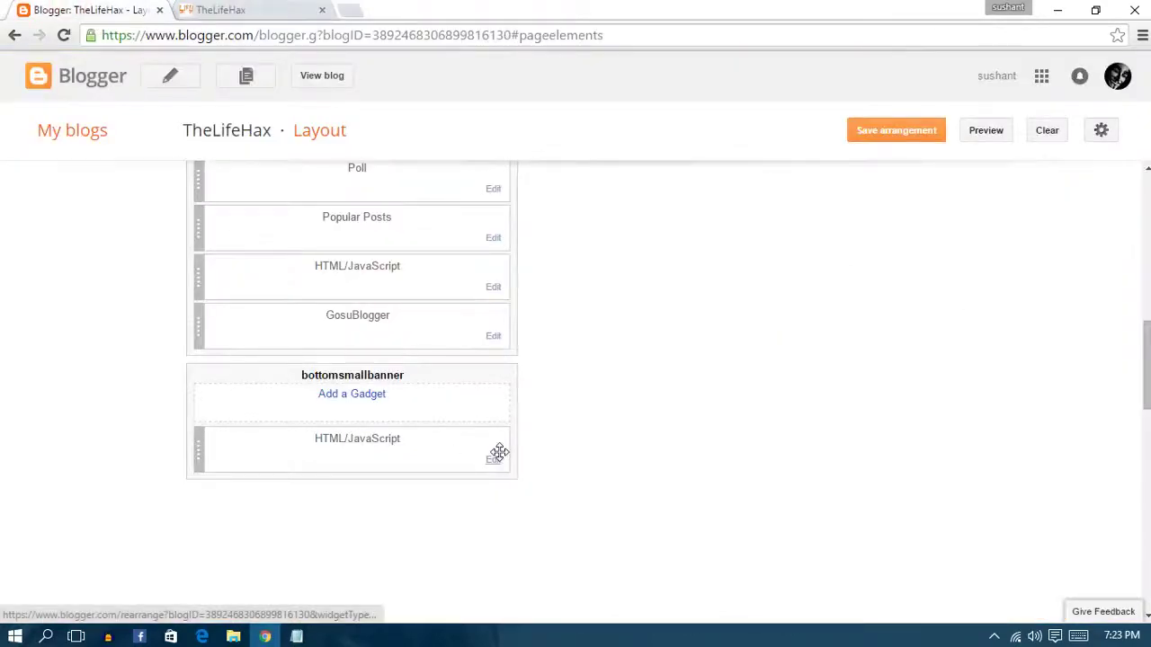
{"action": "left_click", "coordinate": [895, 131]}
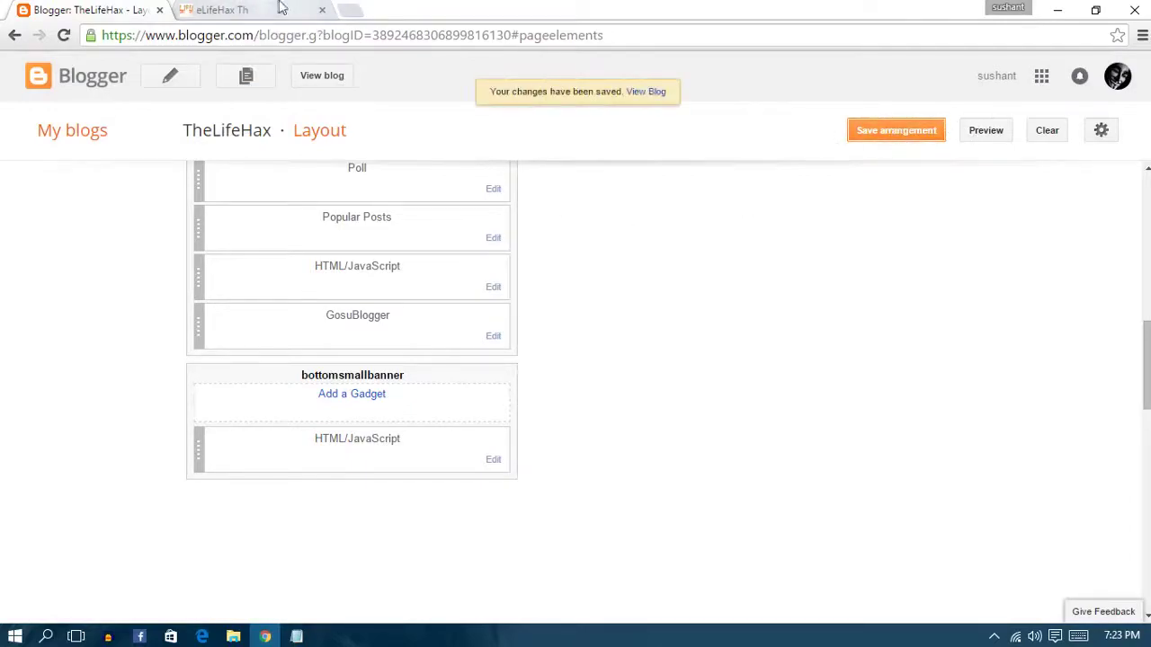
{"action": "left_click", "coordinate": [282, 8]}
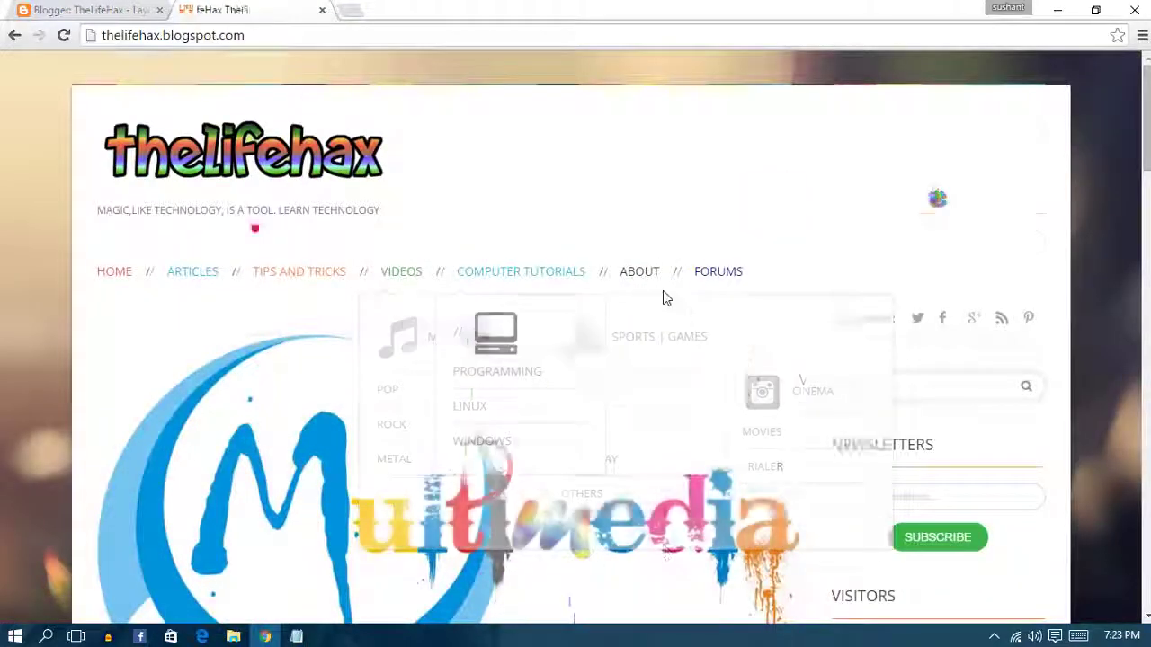
Step: Close the Notepad copy of the fireworks script and maximize Chrome again
{"action": "scroll", "coordinate": [663, 291], "scroll_direction": "down", "scroll_amount": 10}
{"action": "scroll", "coordinate": [665, 283], "scroll_direction": "up", "scroll_amount": 10}
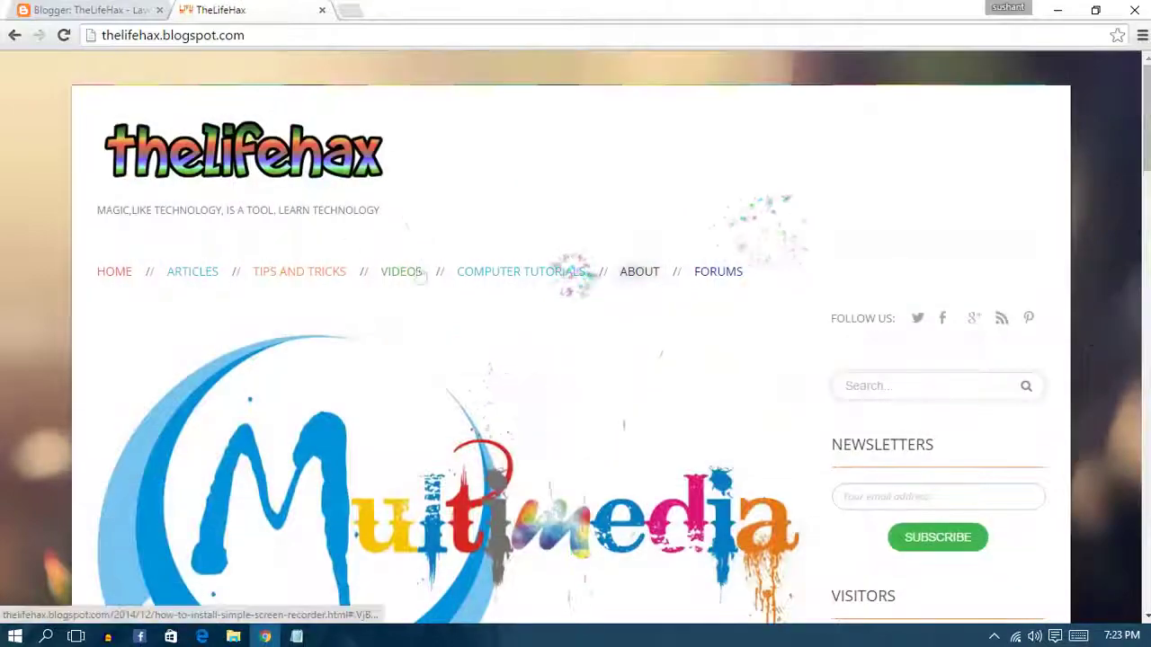
{"action": "left_click_drag", "start_coordinate": [565, 11], "coordinate": [466, 41]}
{"action": "left_click_drag", "start_coordinate": [1083, 26], "coordinate": [960, 76]}
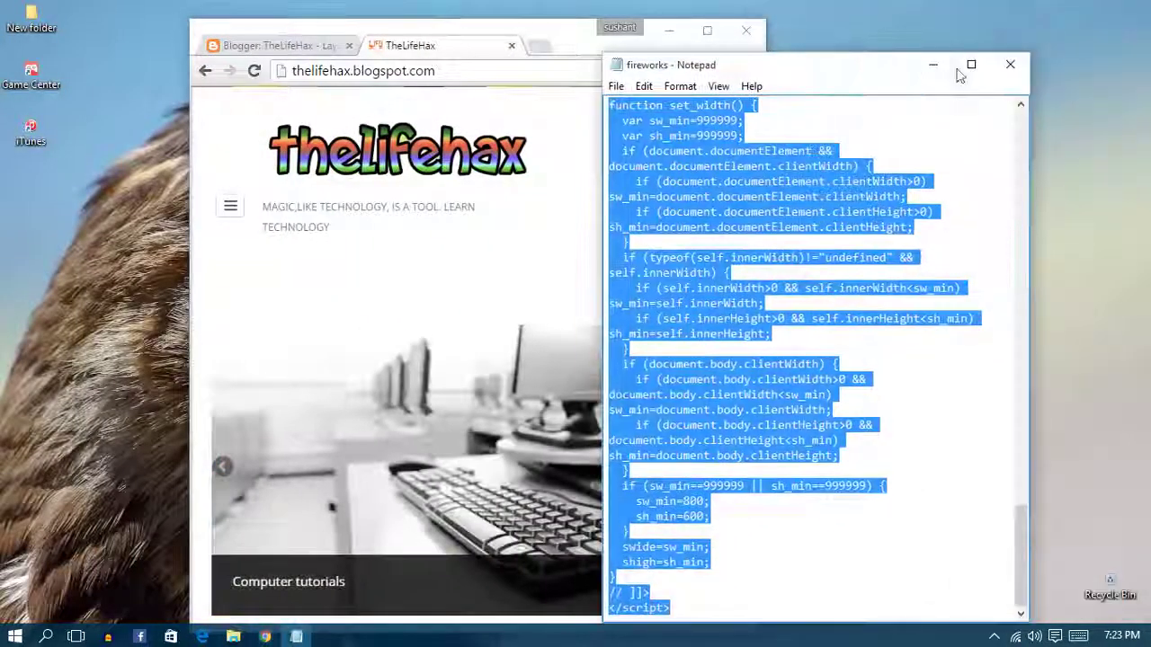
{"action": "left_click", "coordinate": [1010, 65]}
{"action": "left_click", "coordinate": [707, 33]}
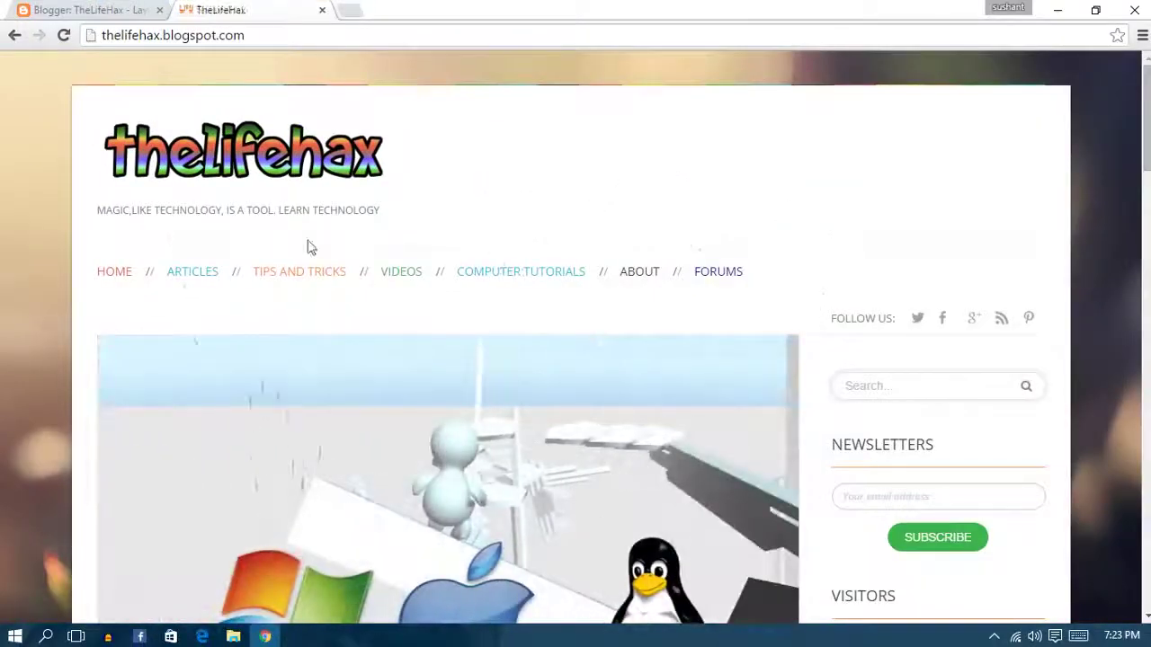
Step: Return to the TheLifeHax Layout page and check the bottomsmallbanner HTML/JavaScript gadget
{"action": "mouse_move", "coordinate": [272, 348]}
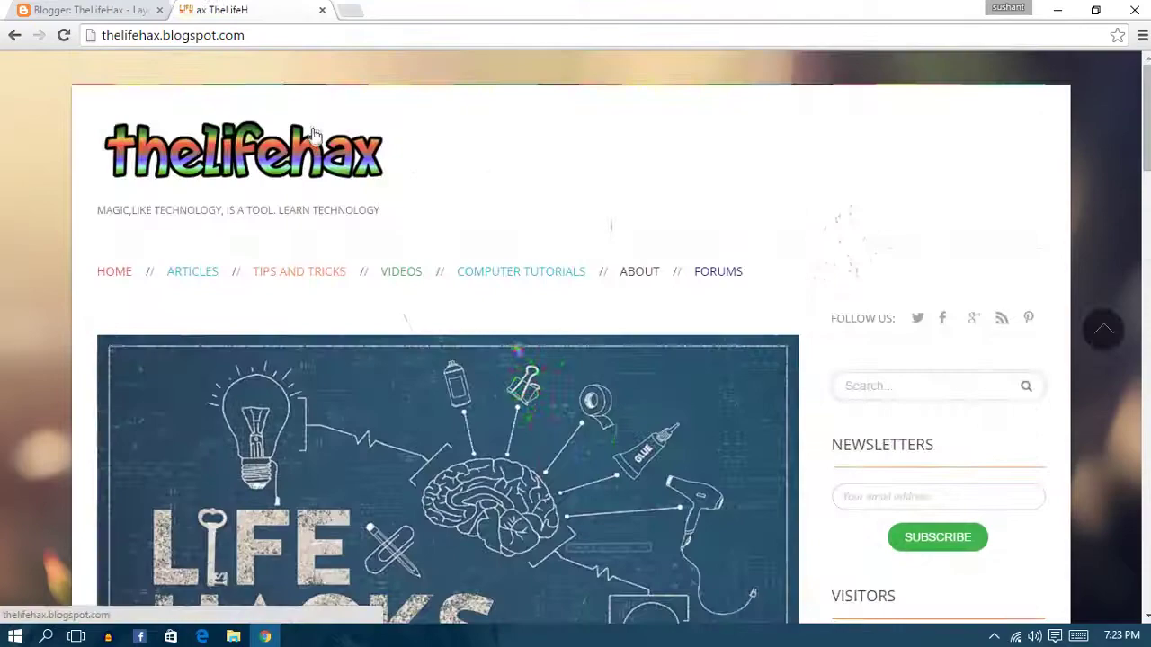
{"action": "left_click_drag", "start_coordinate": [572, 10], "coordinate": [496, 19]}
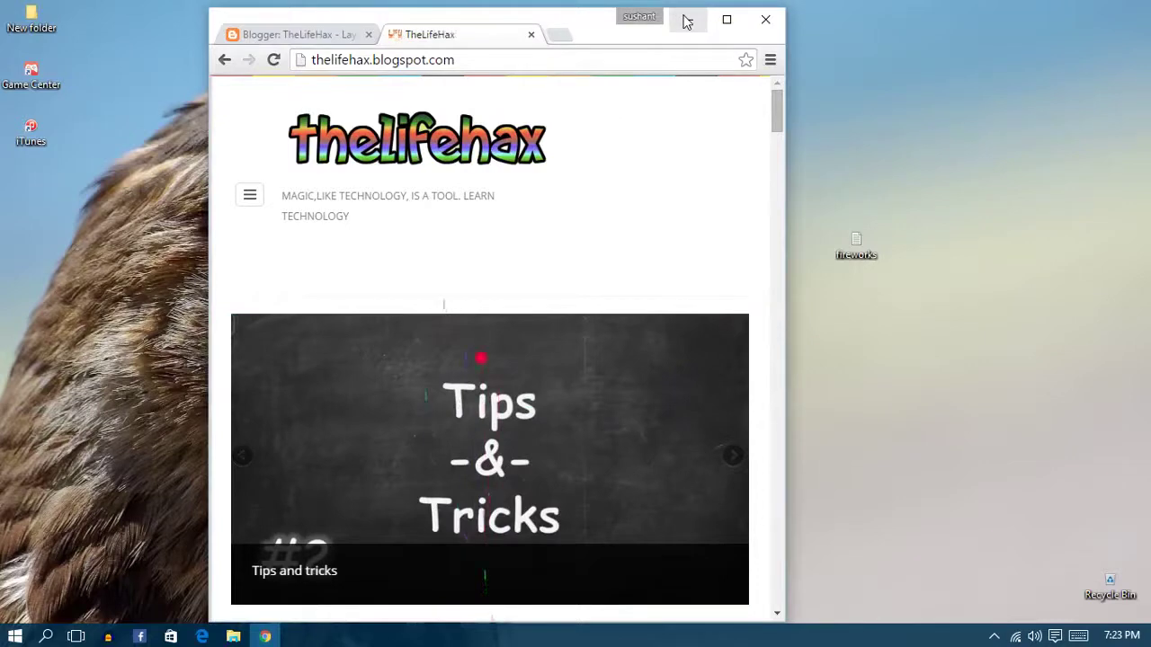
{"action": "left_click_drag", "start_coordinate": [571, 21], "coordinate": [592, 36]}
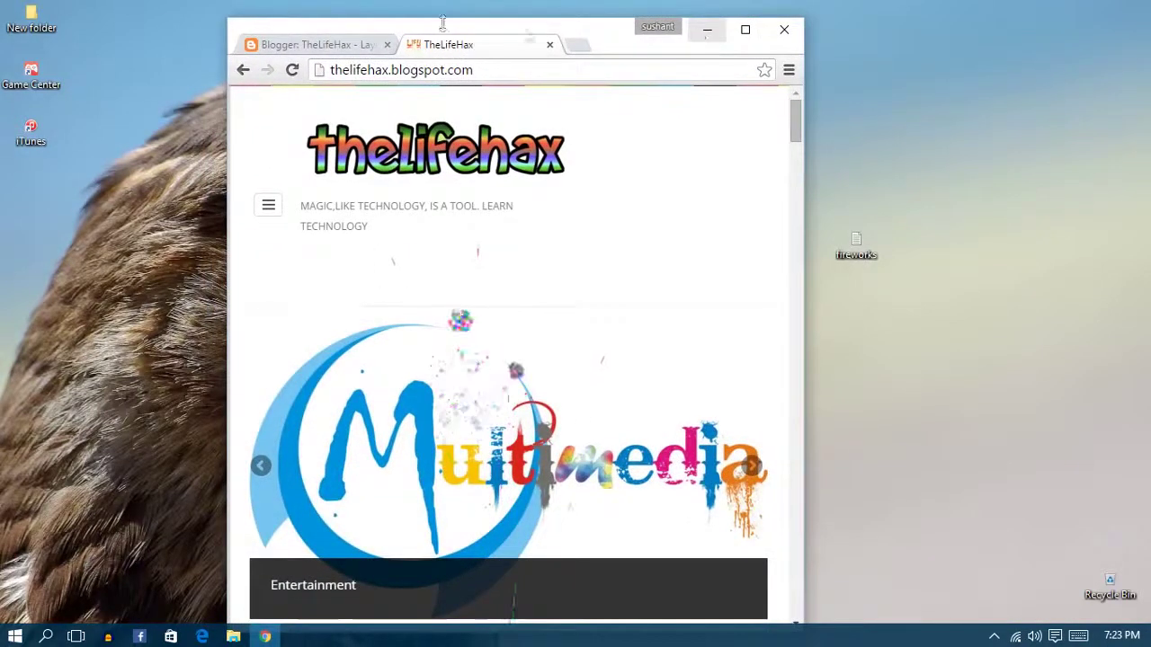
{"action": "left_click", "coordinate": [316, 44]}
{"action": "left_click", "coordinate": [745, 29]}
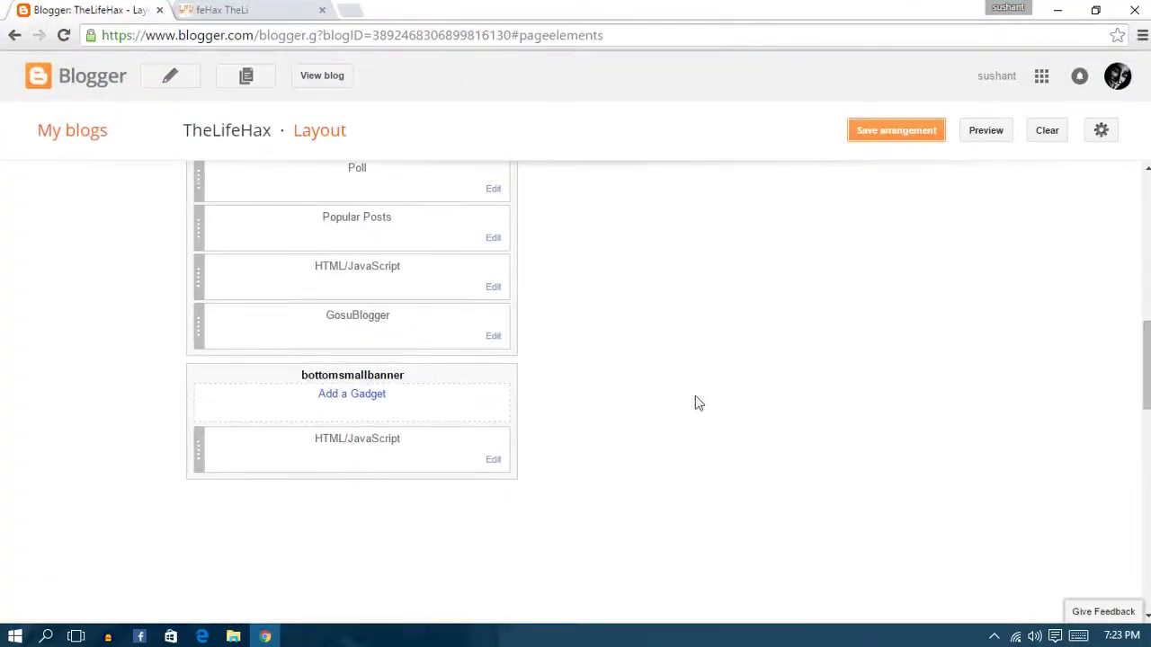
{"action": "scroll", "coordinate": [730, 449], "scroll_direction": "up", "scroll_amount": 10}
{"action": "scroll", "coordinate": [730, 458], "scroll_direction": "down", "scroll_amount": 10}
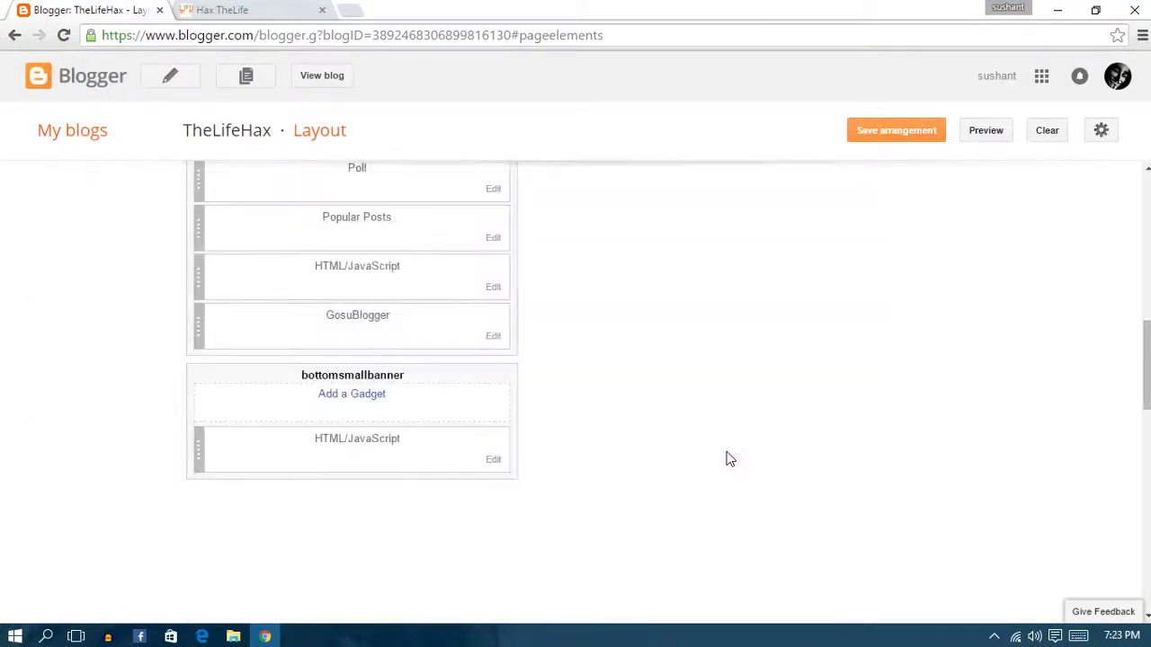
{"action": "scroll", "coordinate": [730, 458], "scroll_direction": "up", "scroll_amount": 6}
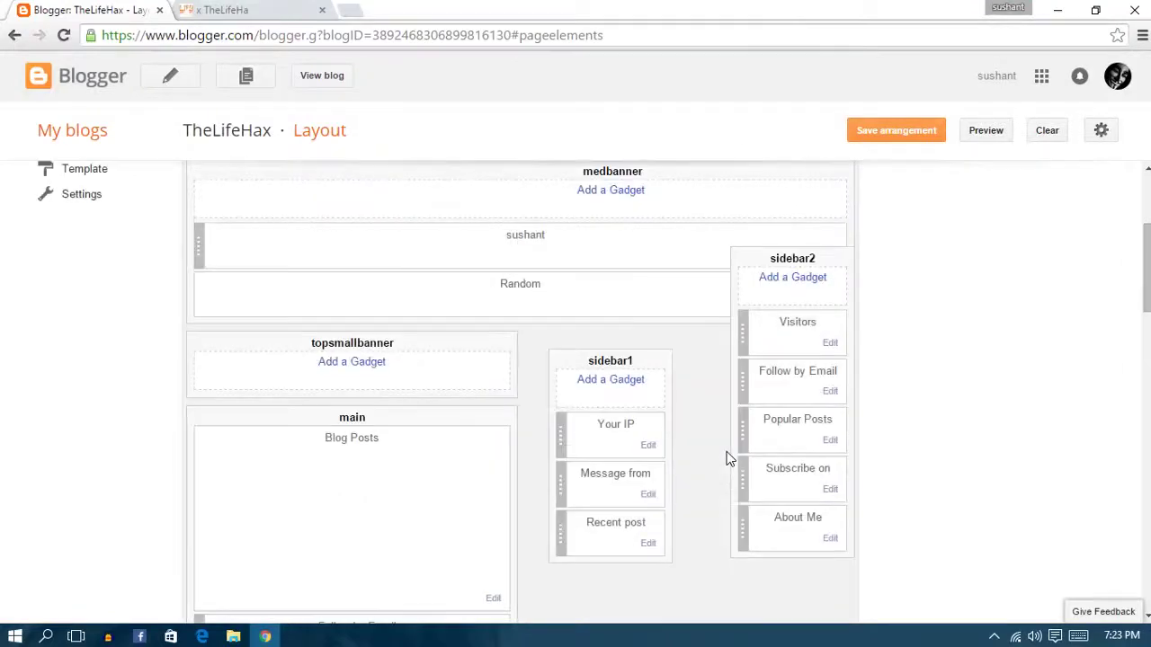